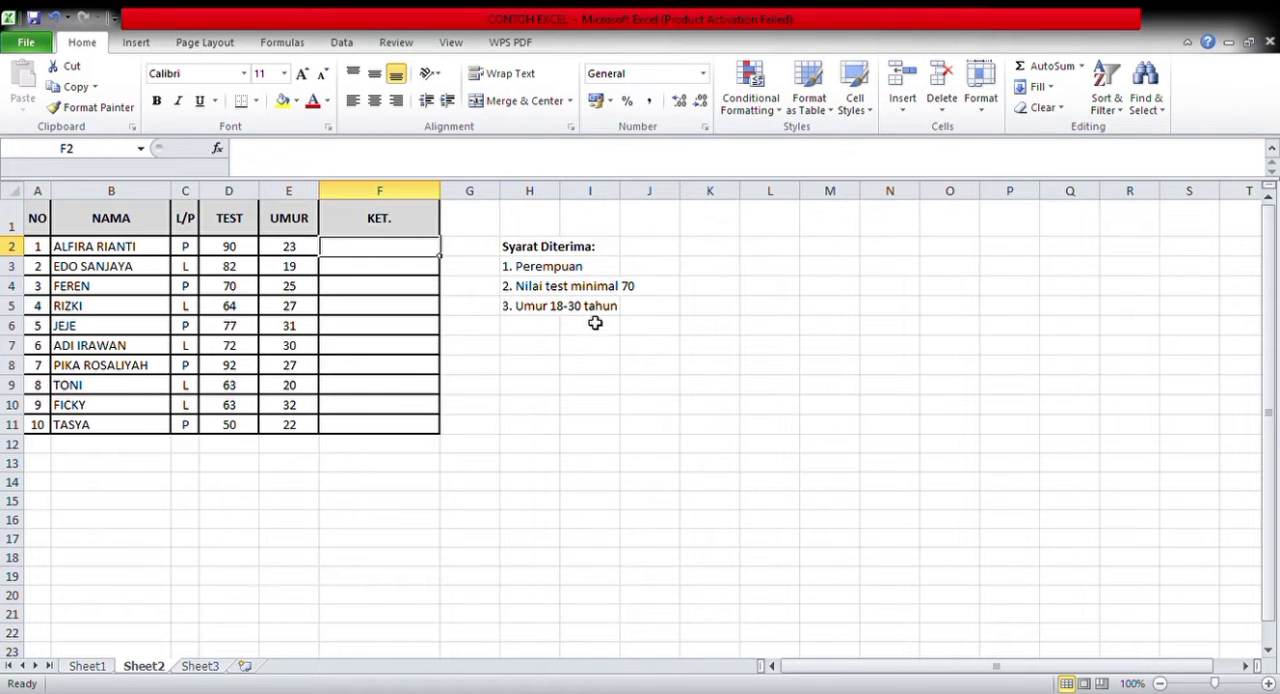
Look over the score and predicate tables on Sheet3, and the score table with its KKM value on Sheet1
{"action": "left_click", "coordinate": [208, 668]}
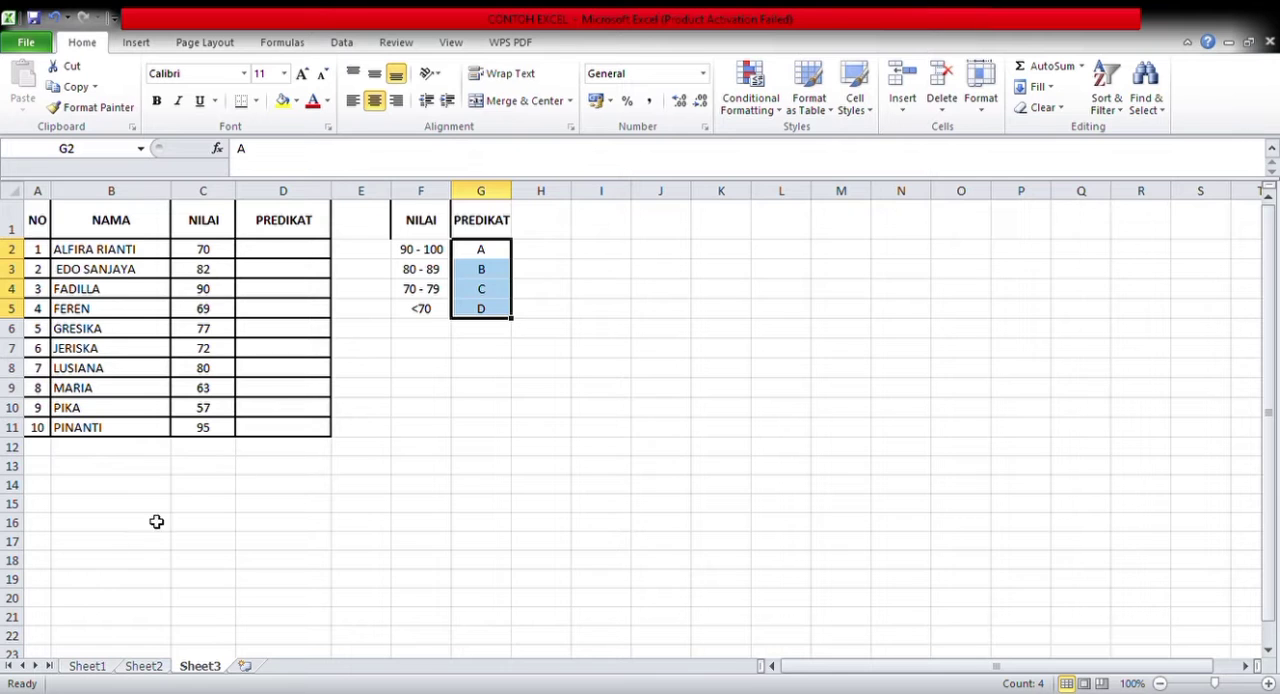
{"action": "left_click", "coordinate": [87, 666]}
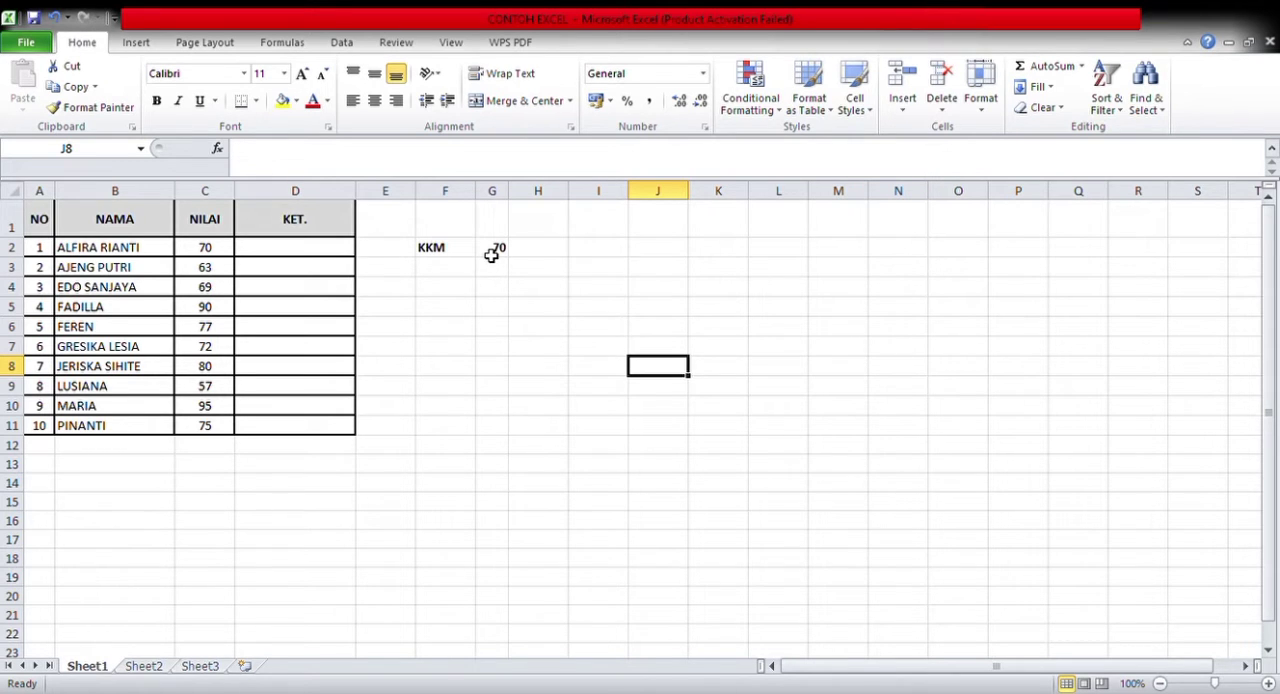
{"action": "left_click", "coordinate": [315, 252]}
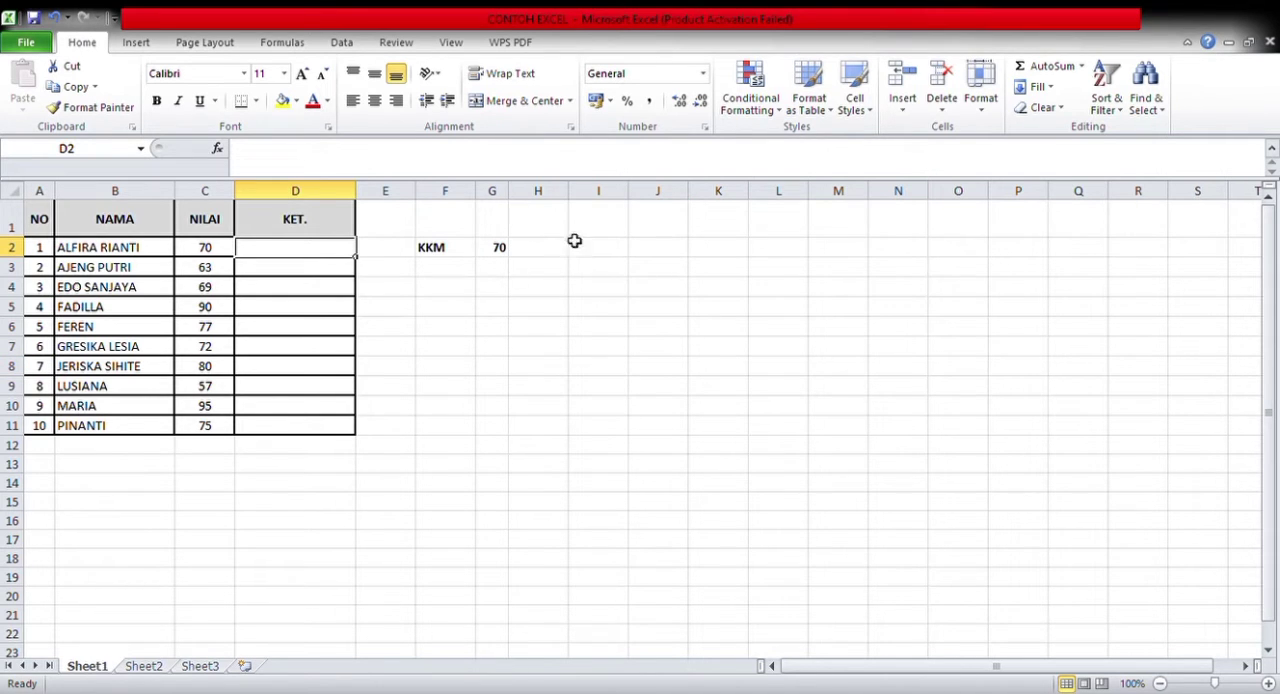
{"action": "left_click", "coordinate": [495, 250]}
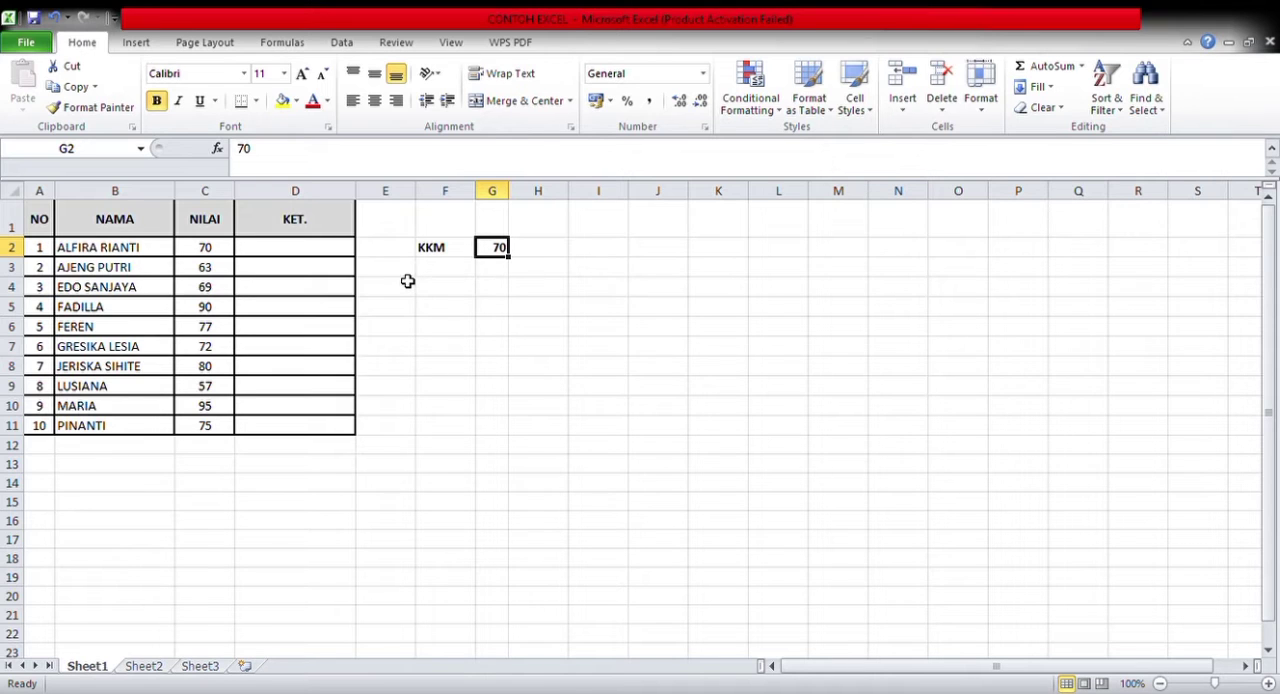
Start an IF formula in D2 of Sheet1 with the condition C2>=70, using semicolons as separators
{"action": "left_click", "coordinate": [318, 253]}
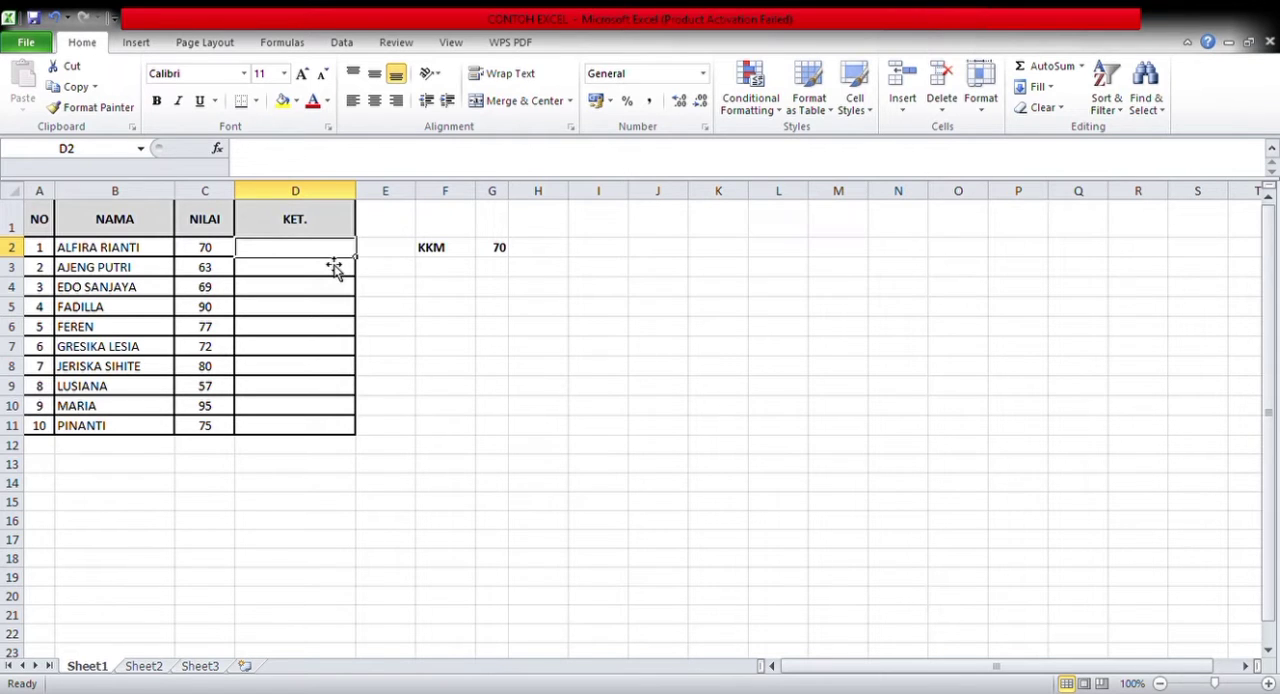
{"action": "type", "text": "="}
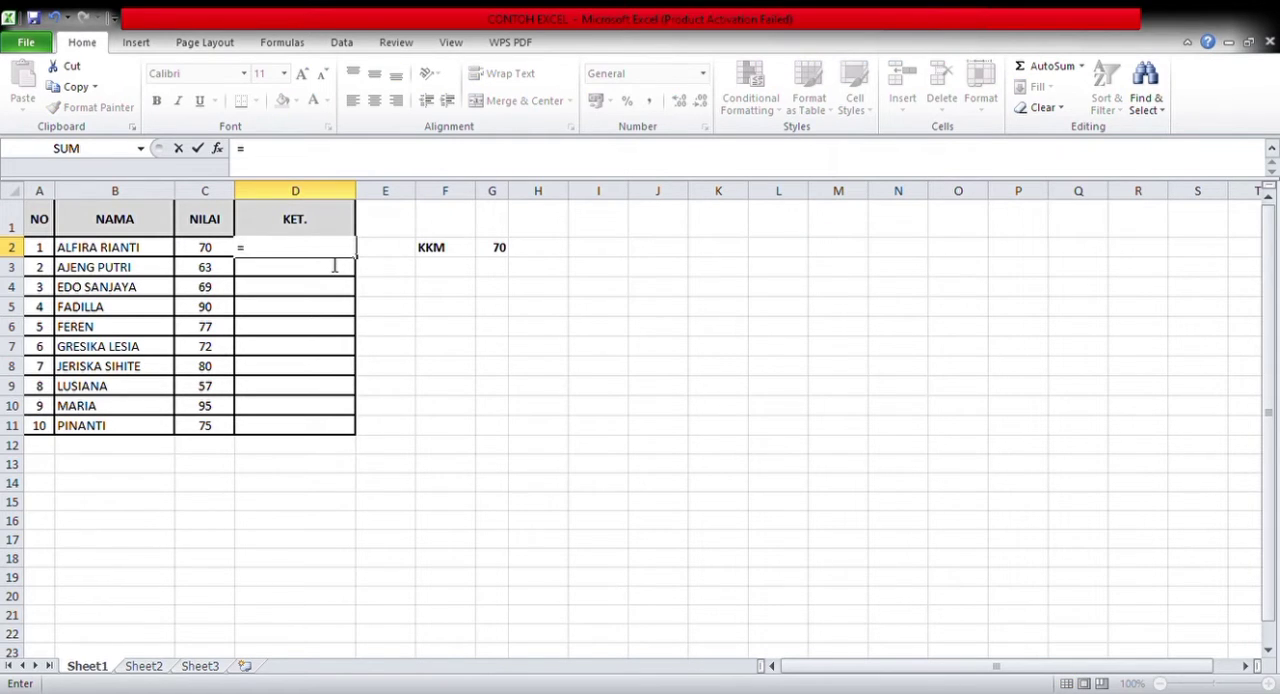
{"action": "type", "text": "IF(C2"}
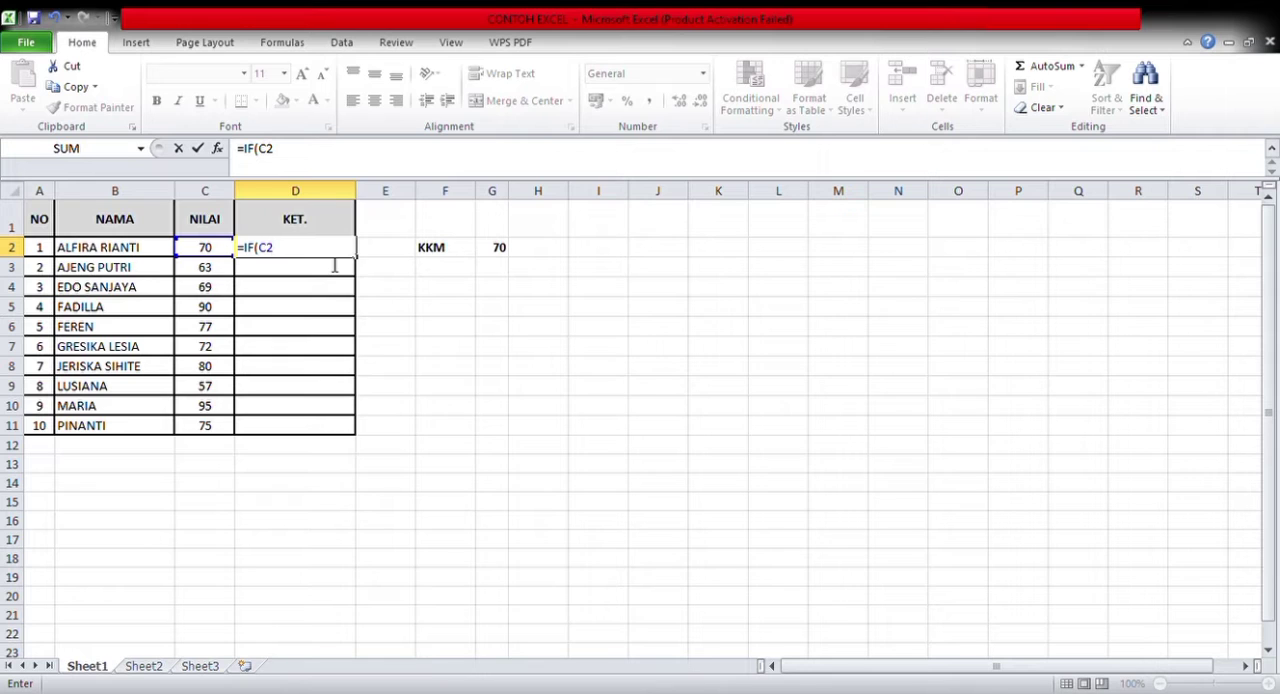
{"action": "type", "text": ">=70;\"tu"}
Complete the D2 formula with the results "TUNTAS" if true and "TIDAK TUNTAS" if false, and enter it
{"action": "key", "text": "BackSpace"}
{"action": "key", "text": "BackSpace"}
{"action": "type", "text": "TUNTAS"}
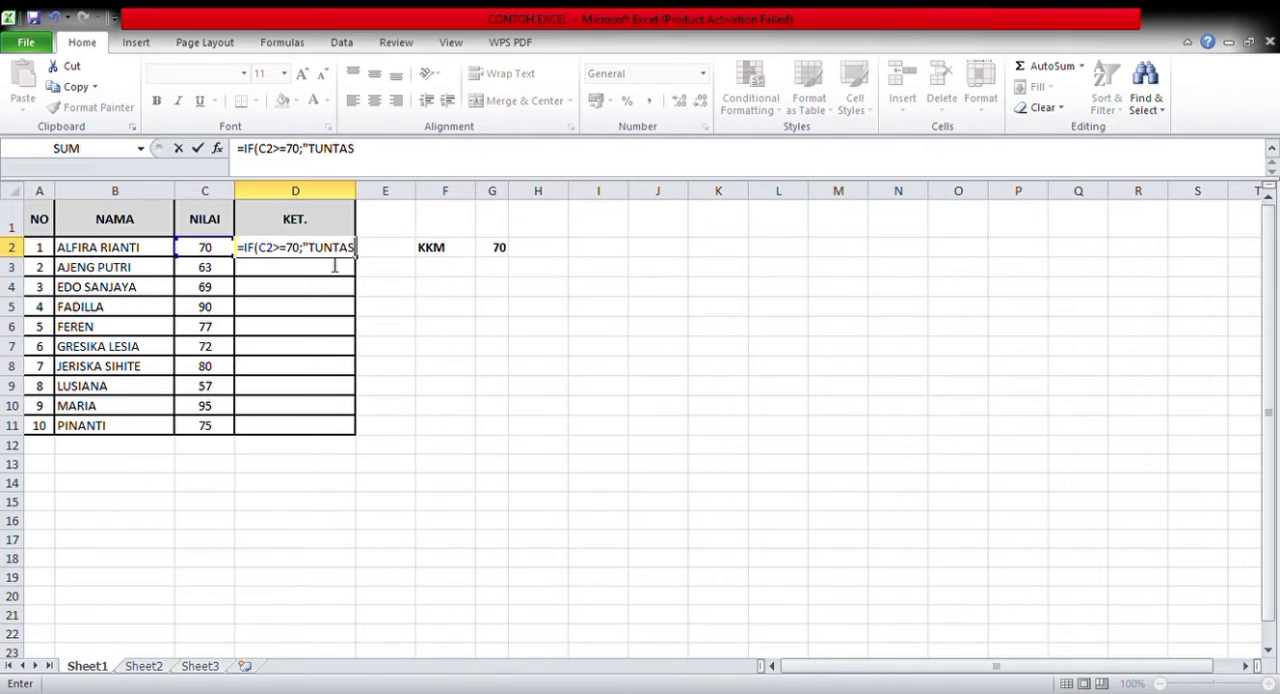
{"action": "type", "text": "\";\"TIDA"}
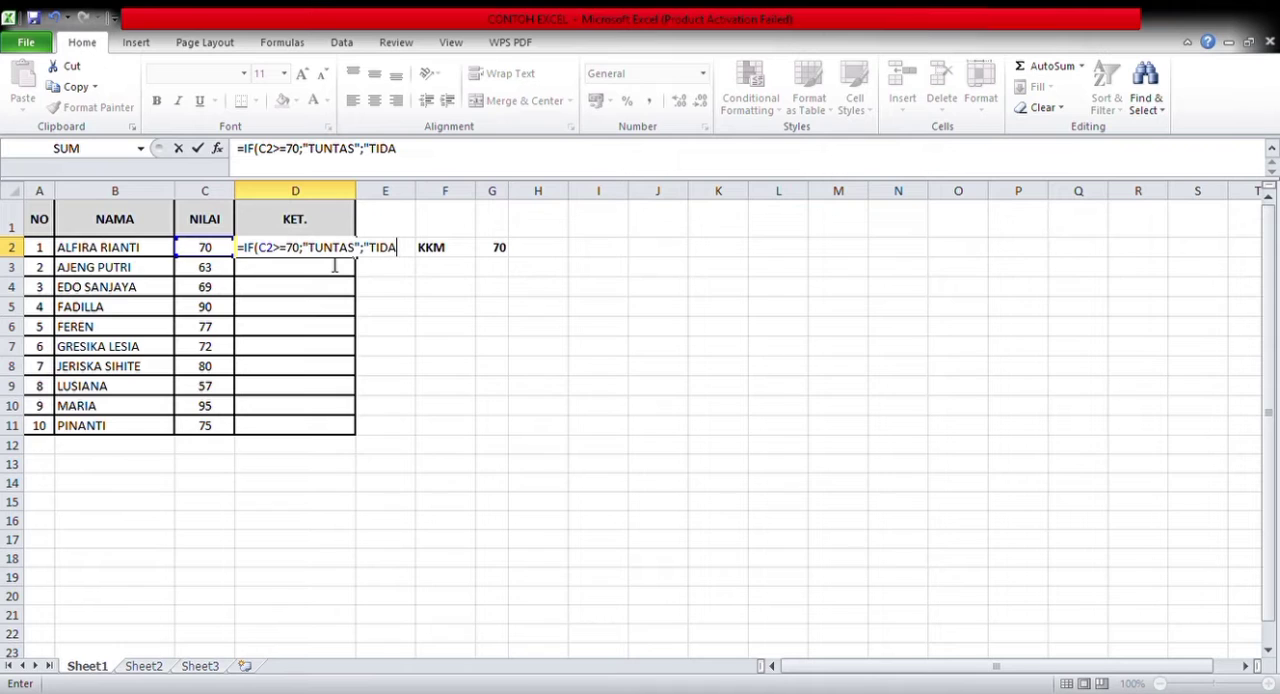
{"action": "type", "text": "K TUNTAS\""}
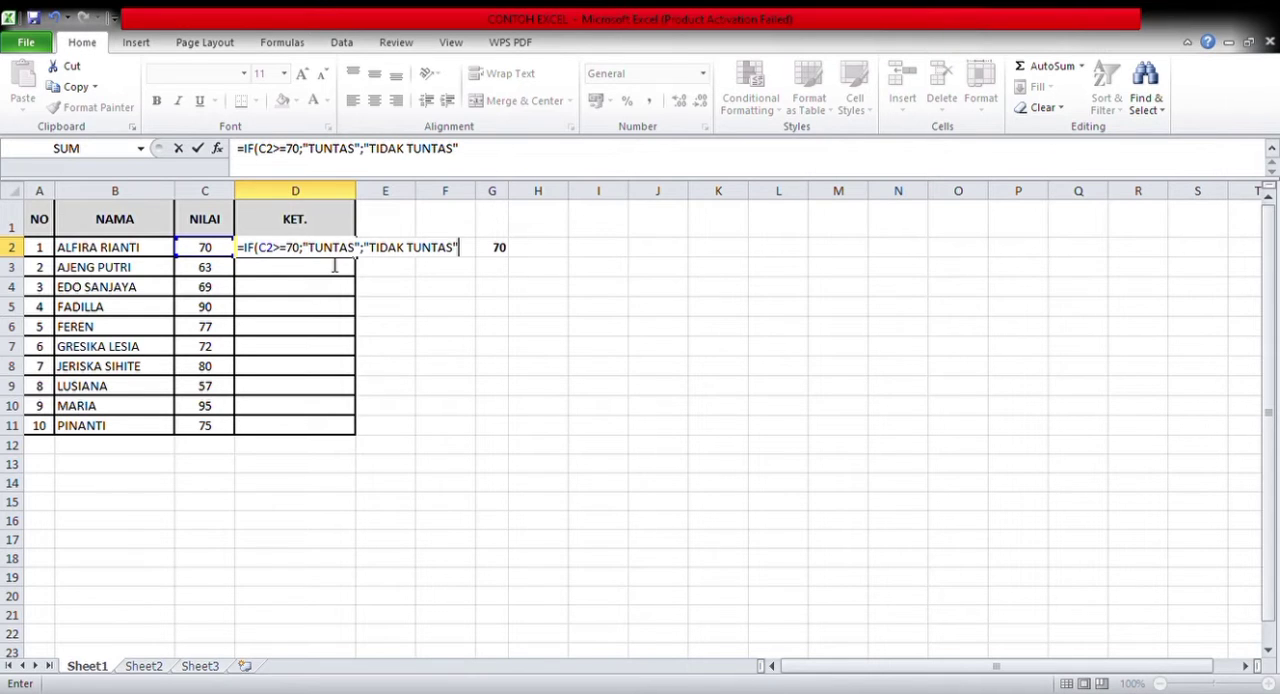
{"action": "type", "text": ")"}
{"action": "left_click", "coordinate": [300, 256]}
{"action": "key", "text": "Return"}
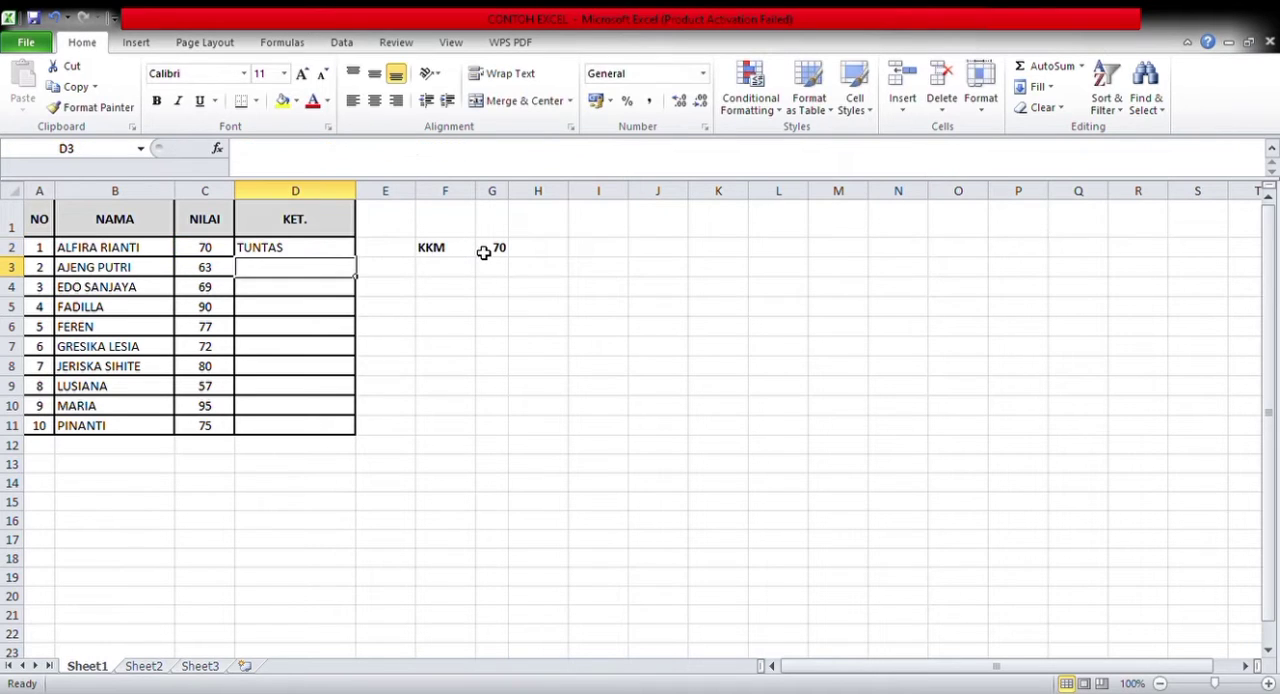
Fill the D2 formula down the KET. column to D11 and center the results
{"action": "left_click", "coordinate": [314, 254]}
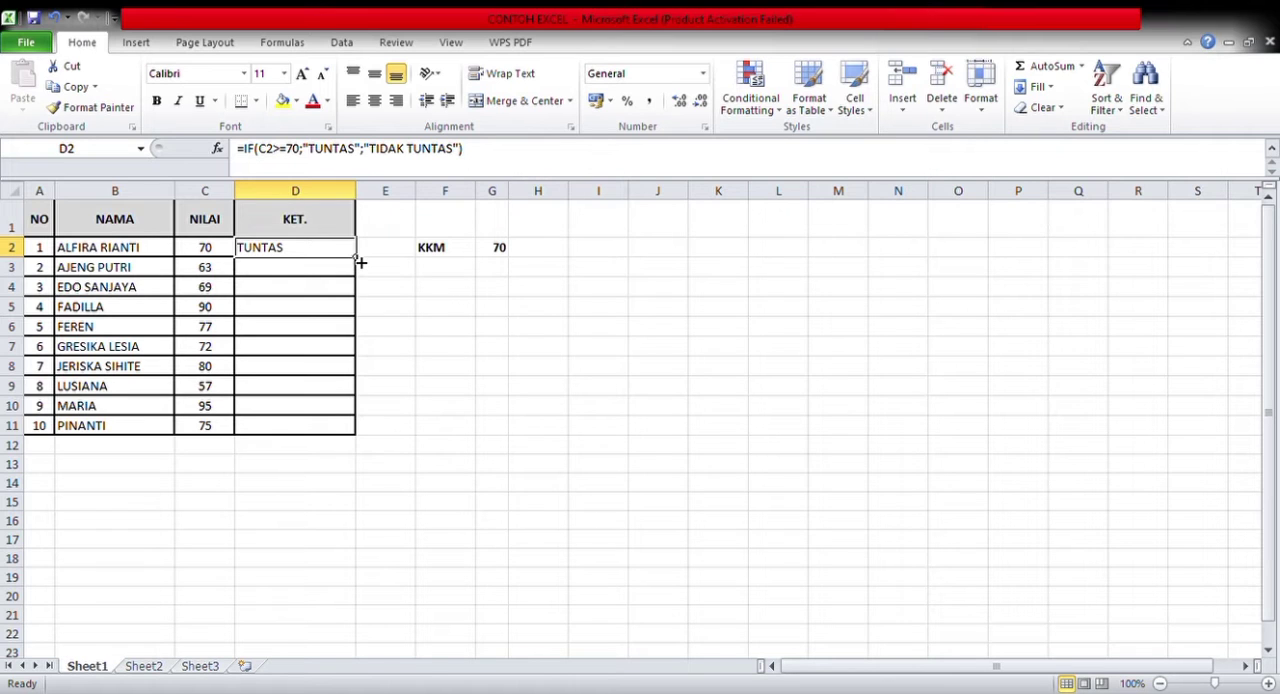
{"action": "left_click_drag", "start_coordinate": [360, 262], "coordinate": [340, 438]}
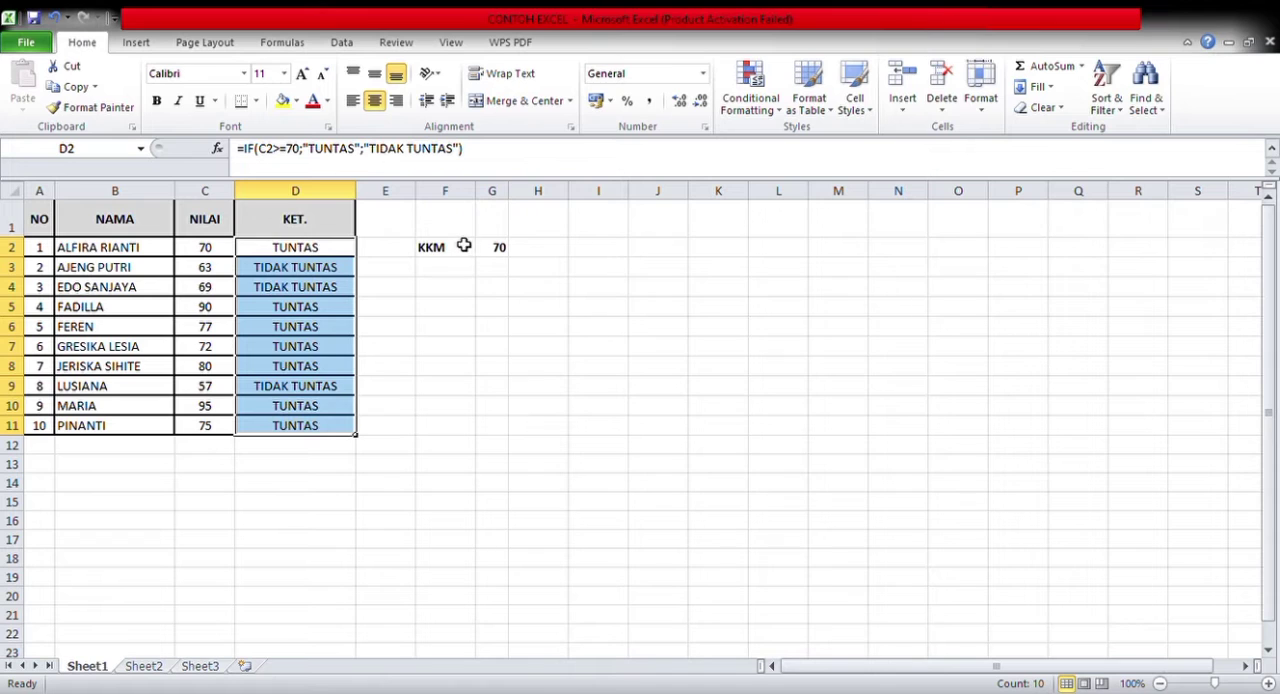
{"action": "left_click", "coordinate": [497, 250]}
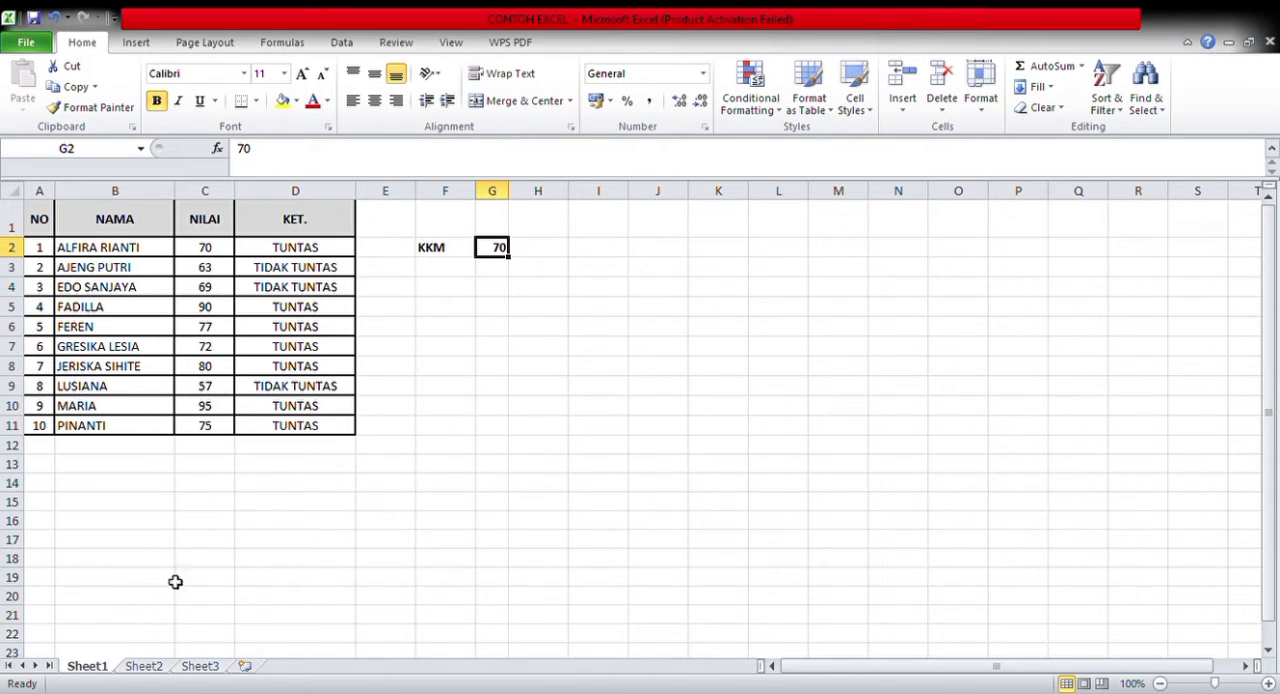
On Sheet2, start an IF formula in F2 with an AND test whose first condition is C2="P"
{"action": "left_click", "coordinate": [152, 667]}
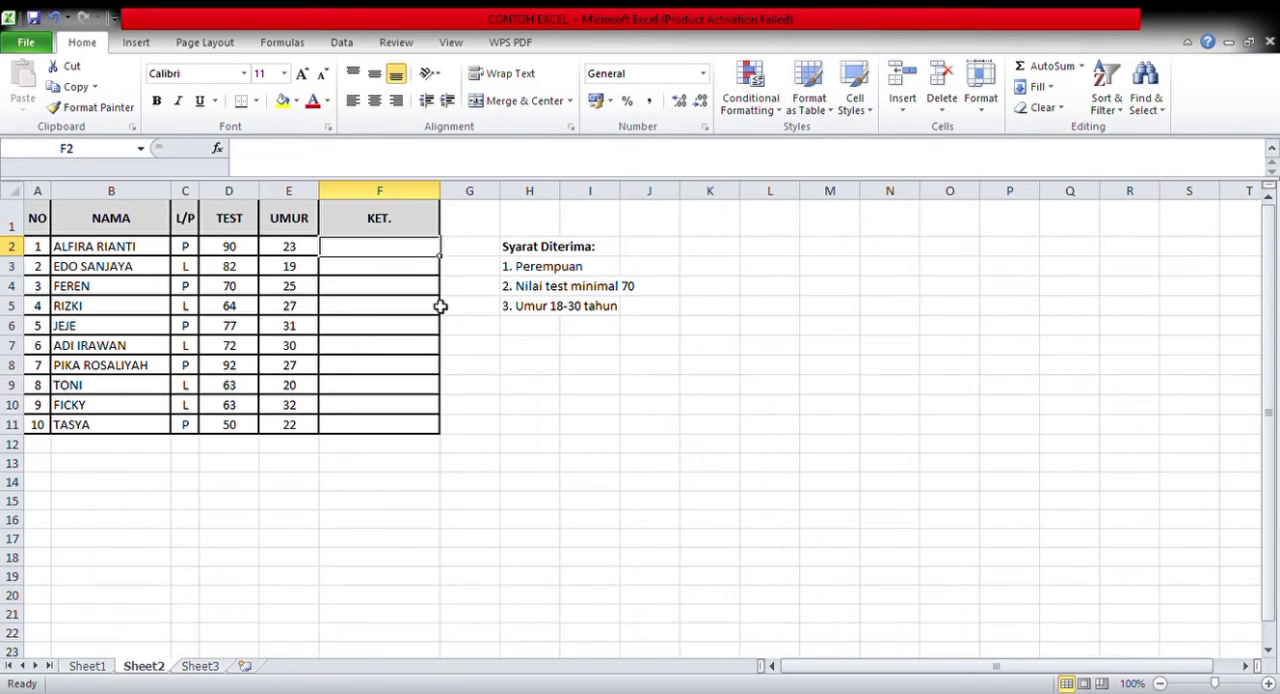
{"action": "type", "text": "=I"}
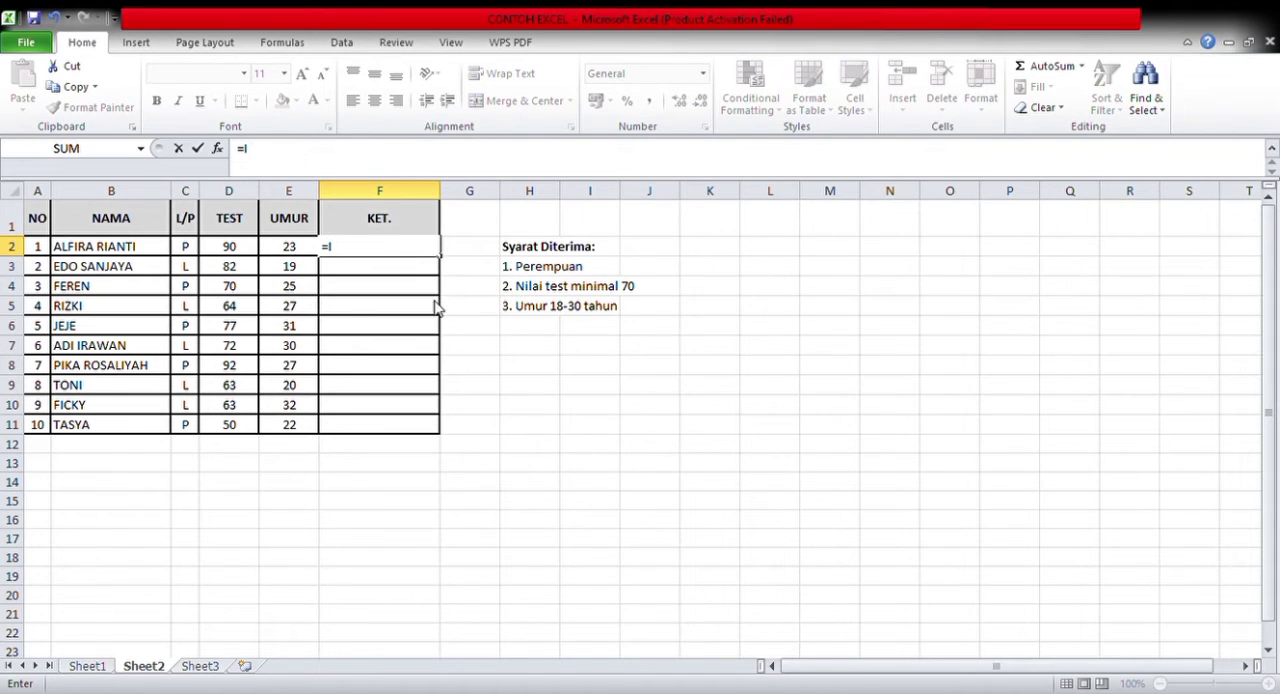
{"action": "type", "text": "F(AND"}
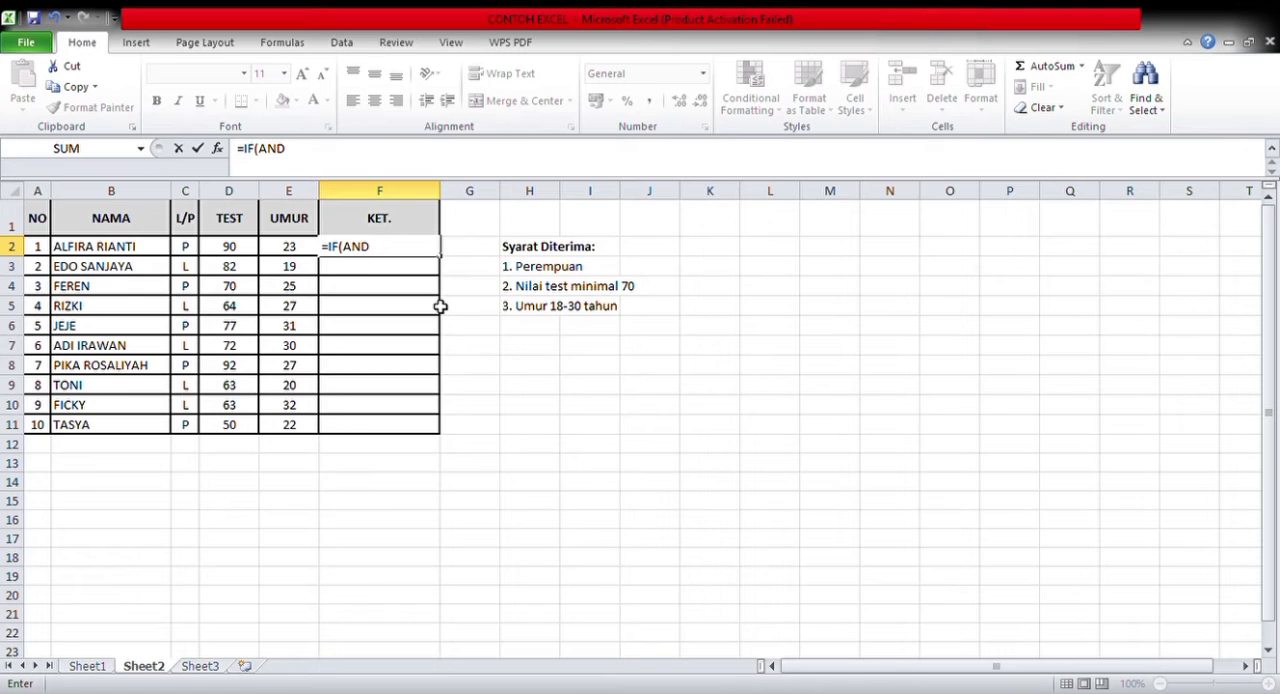
{"action": "type", "text": "(C2=\"P\";D2"}
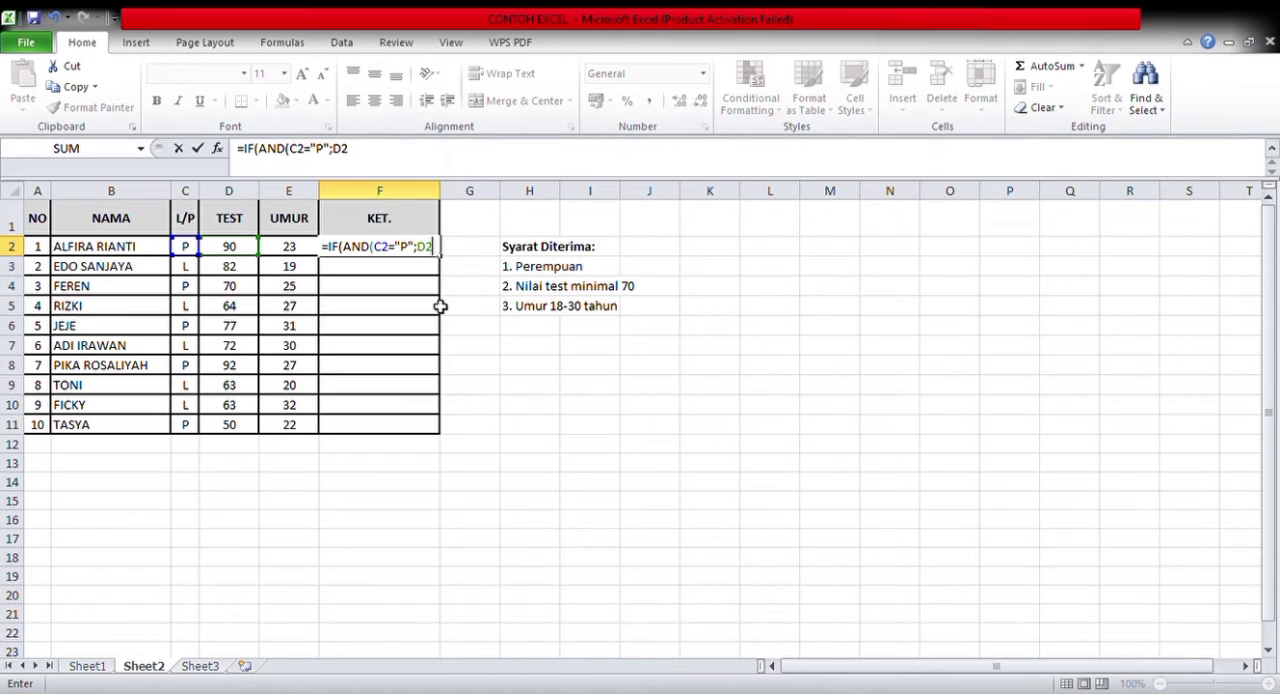
{"action": "type", "text": ">=70;AND"}
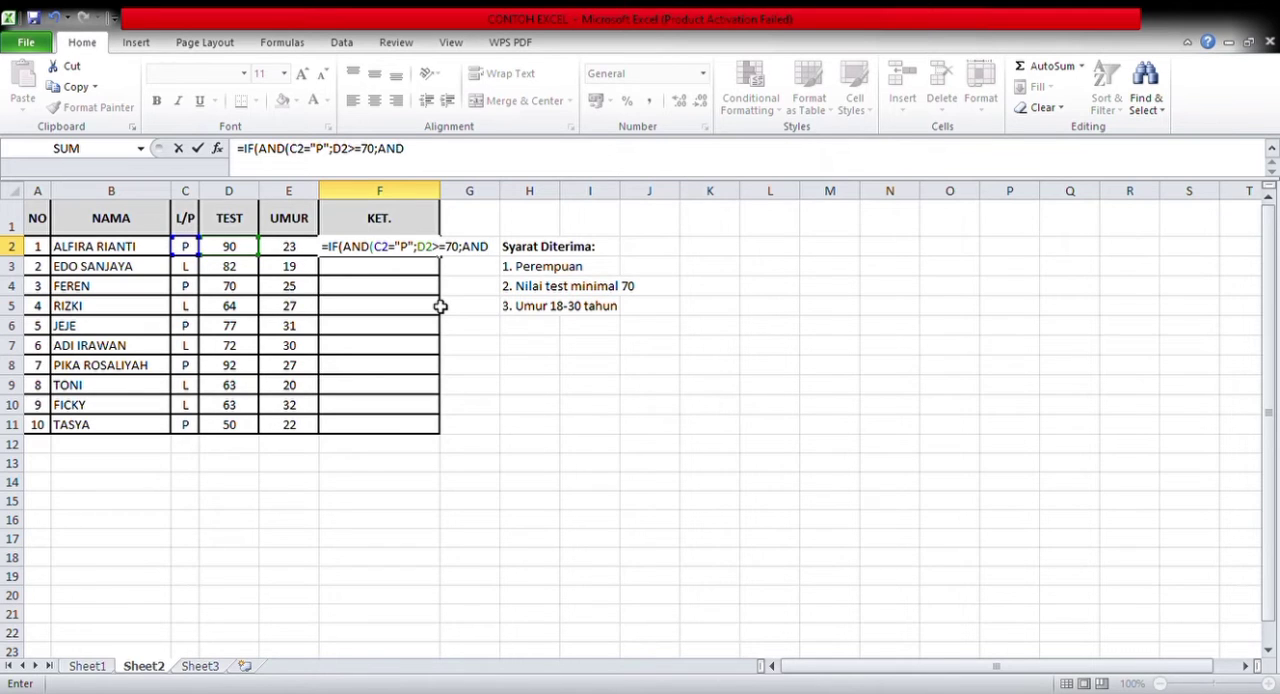
{"action": "type", "text": "(E2"}
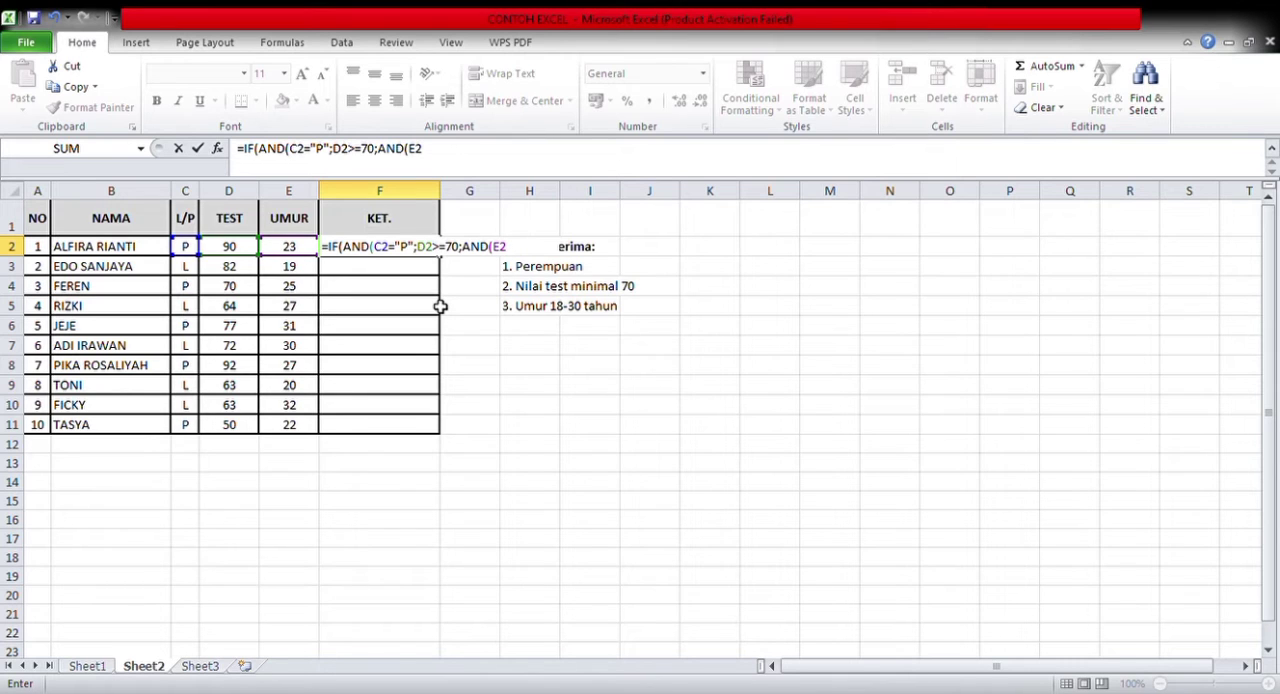
{"action": "type", "text": ">=18;E2<="}
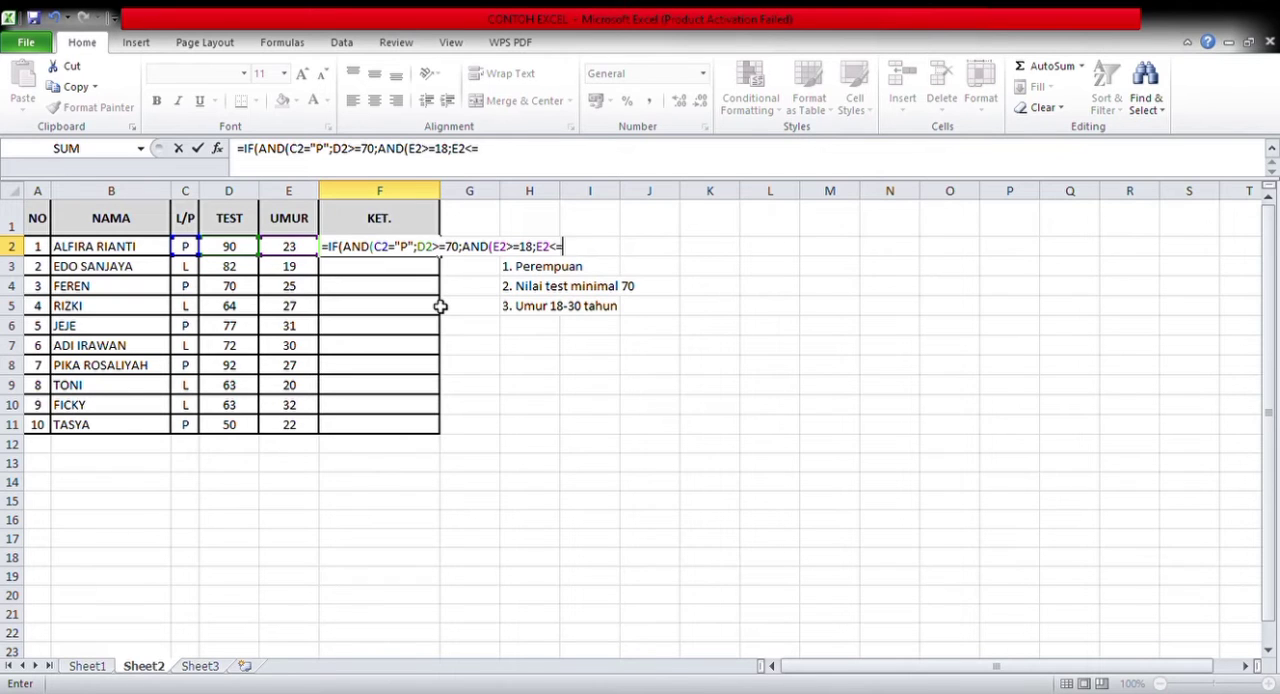
{"action": "type", "text": "30));\"DIT"}
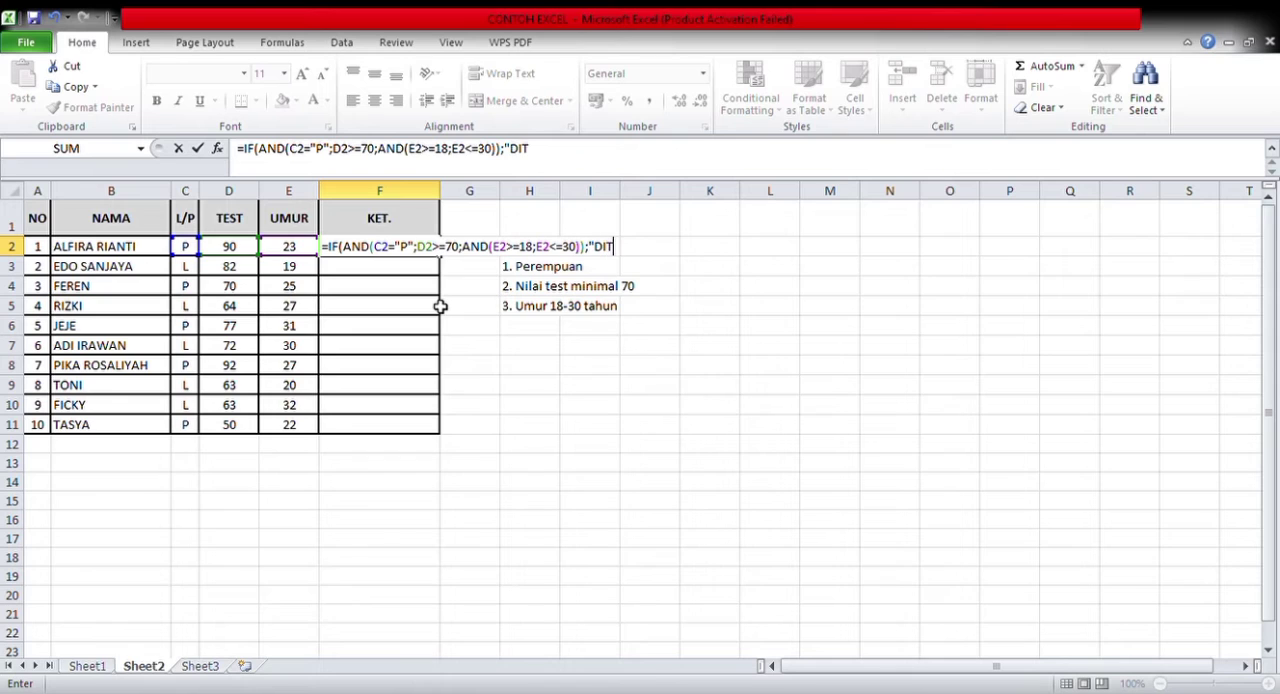
{"action": "type", "text": "ERIMA\";\"TI"}
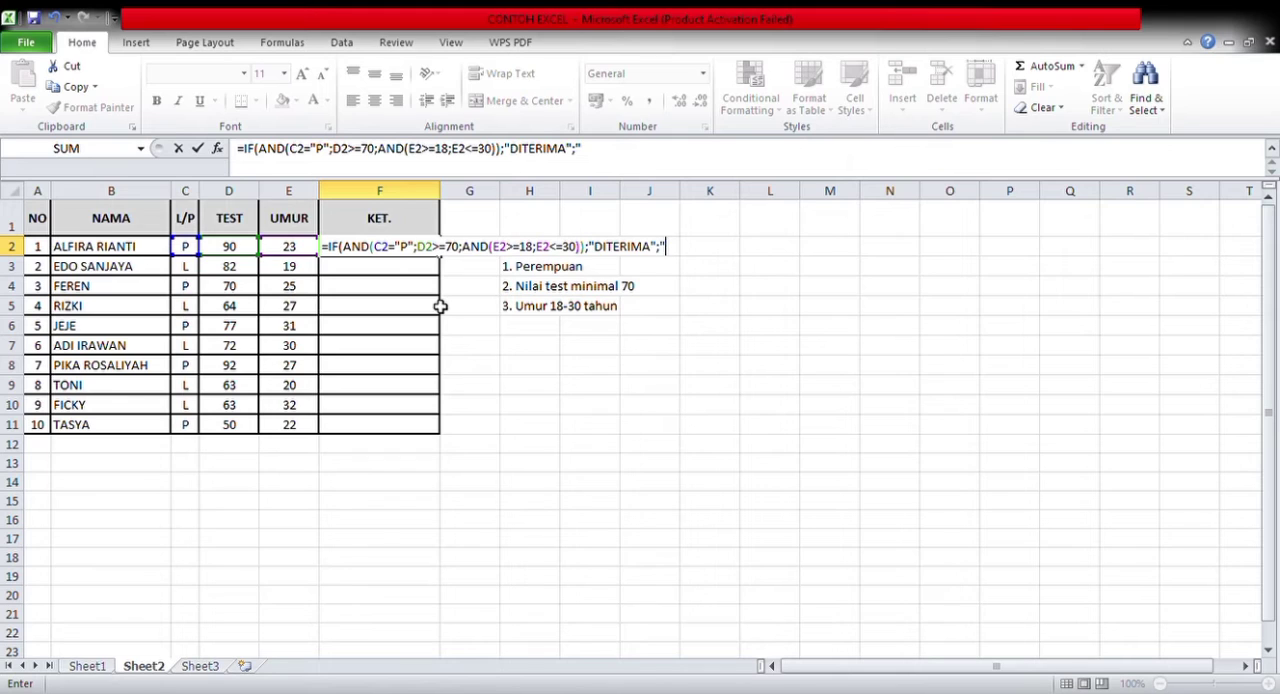
{"action": "type", "text": "DAK DITERIMA"}
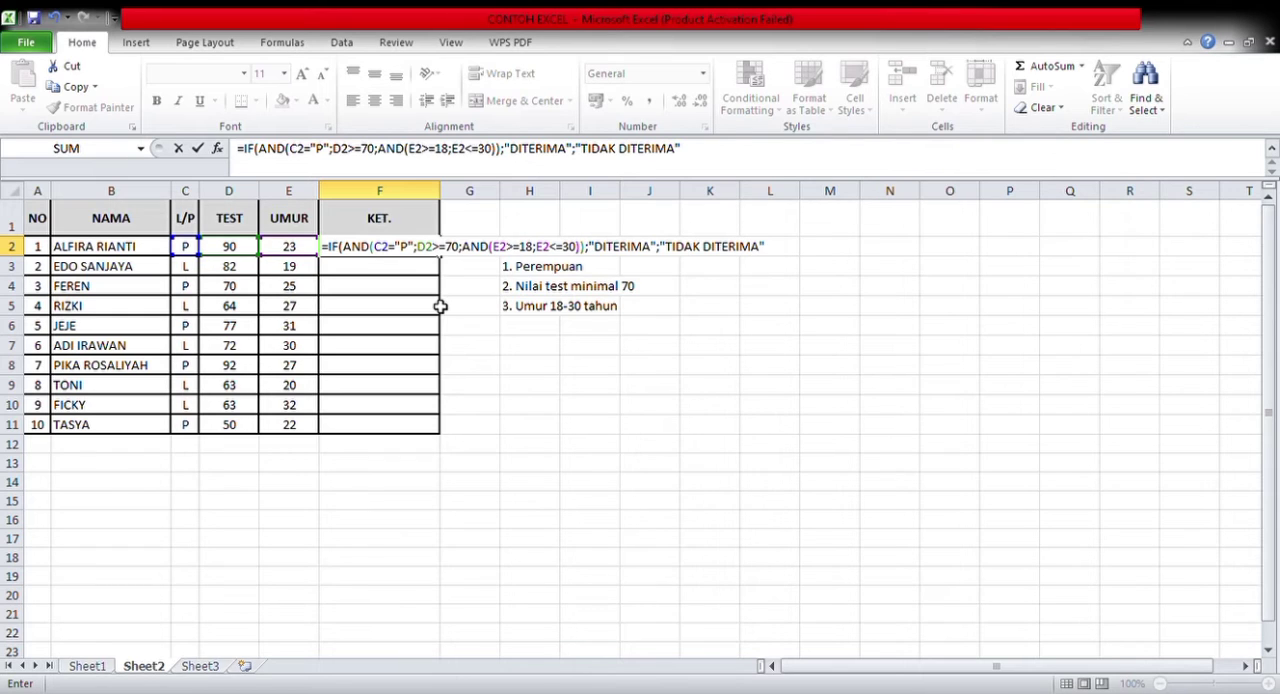
{"action": "type", "text": "\")"}
Review the AND conditions, limits and result texts in the F2 formula, and enter the formula
{"action": "left_click", "coordinate": [371, 248]}
{"action": "double_click", "coordinate": [366, 255]}
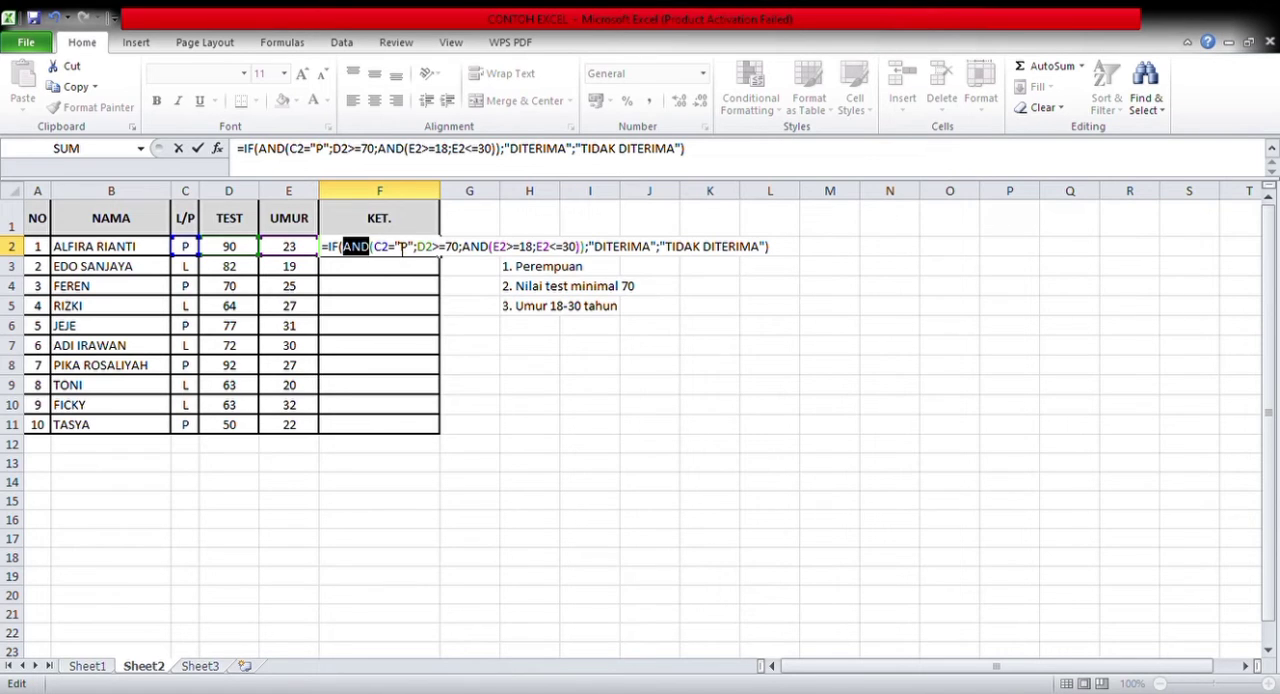
{"action": "double_click", "coordinate": [460, 250]}
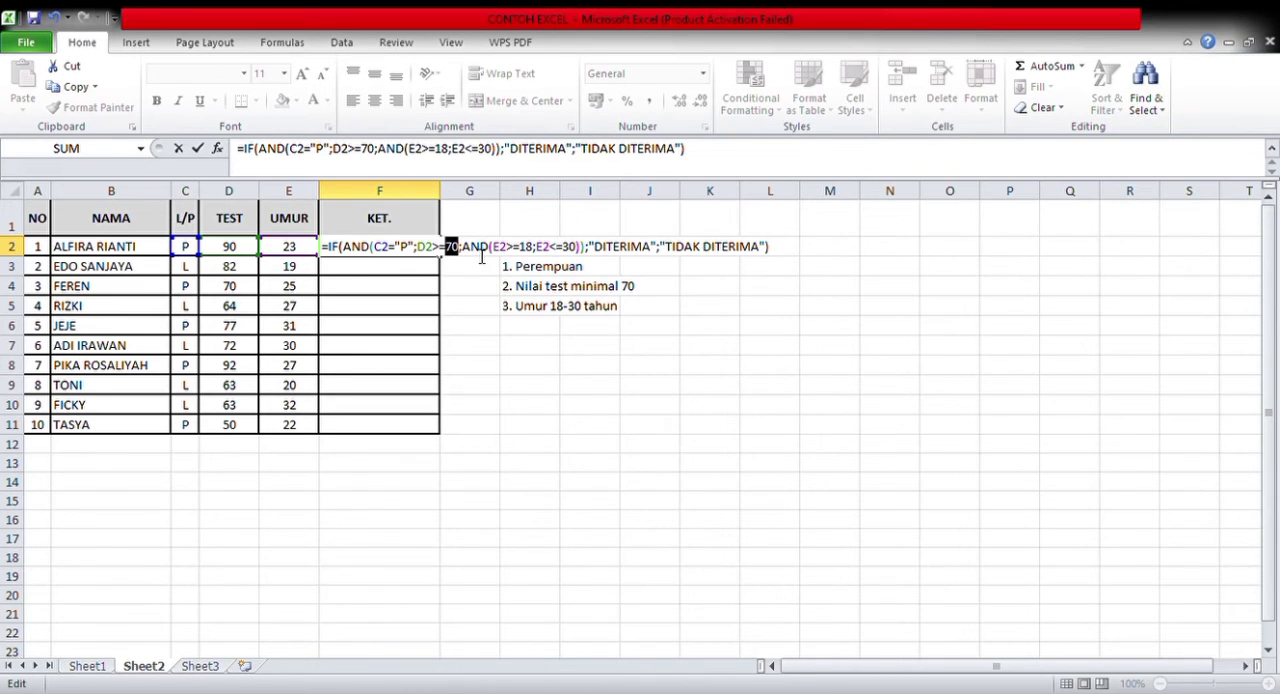
{"action": "double_click", "coordinate": [480, 252]}
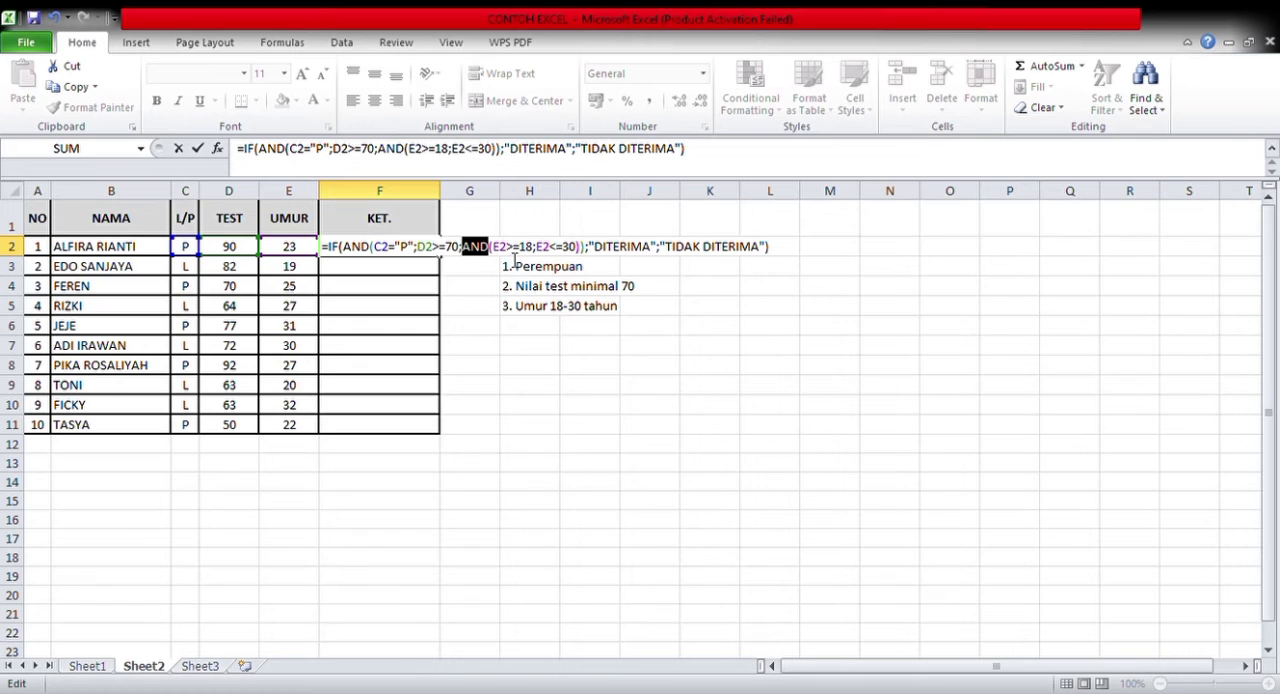
{"action": "left_click", "coordinate": [515, 259]}
{"action": "double_click", "coordinate": [505, 256]}
{"action": "double_click", "coordinate": [526, 248]}
{"action": "double_click", "coordinate": [574, 248]}
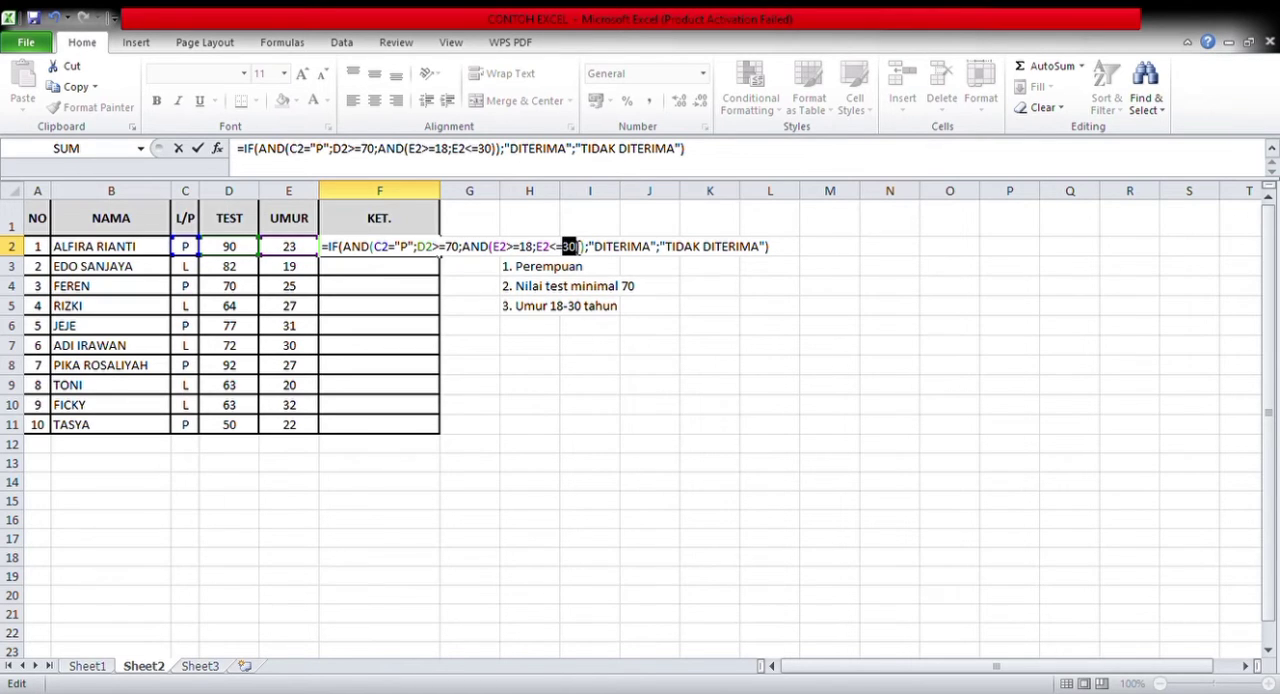
{"action": "left_click", "coordinate": [615, 254]}
{"action": "double_click", "coordinate": [615, 247]}
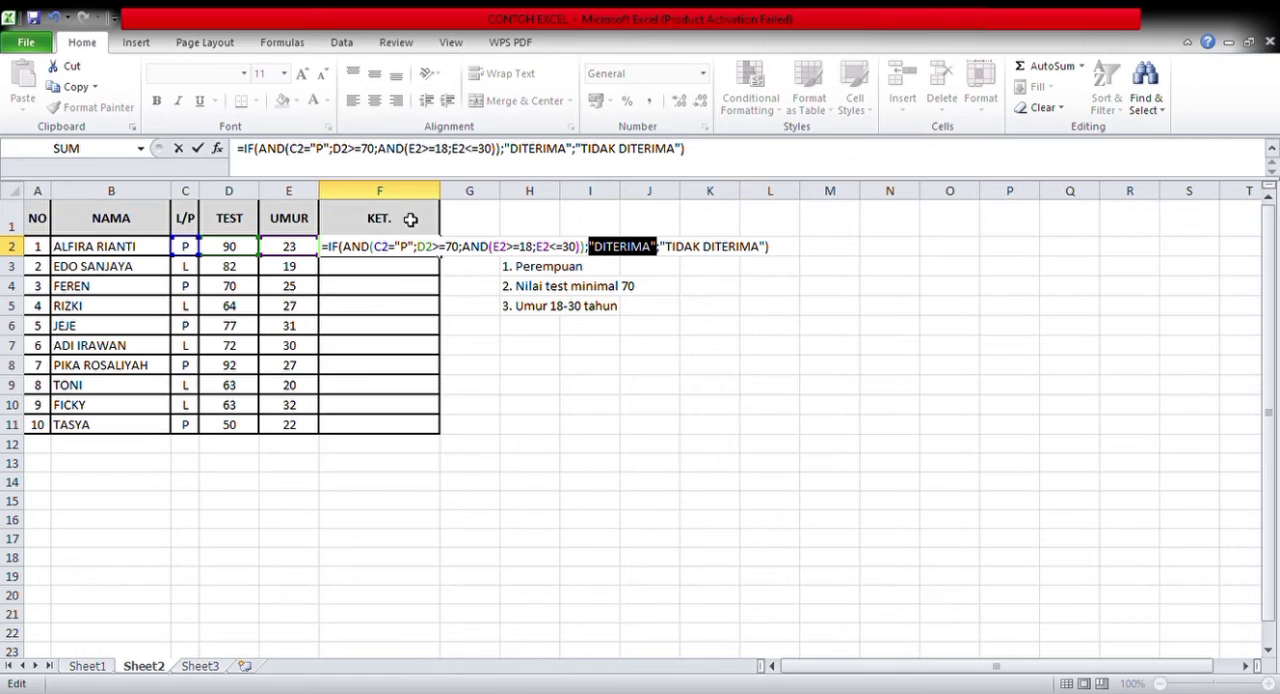
{"action": "double_click", "coordinate": [723, 256]}
{"action": "double_click", "coordinate": [680, 255]}
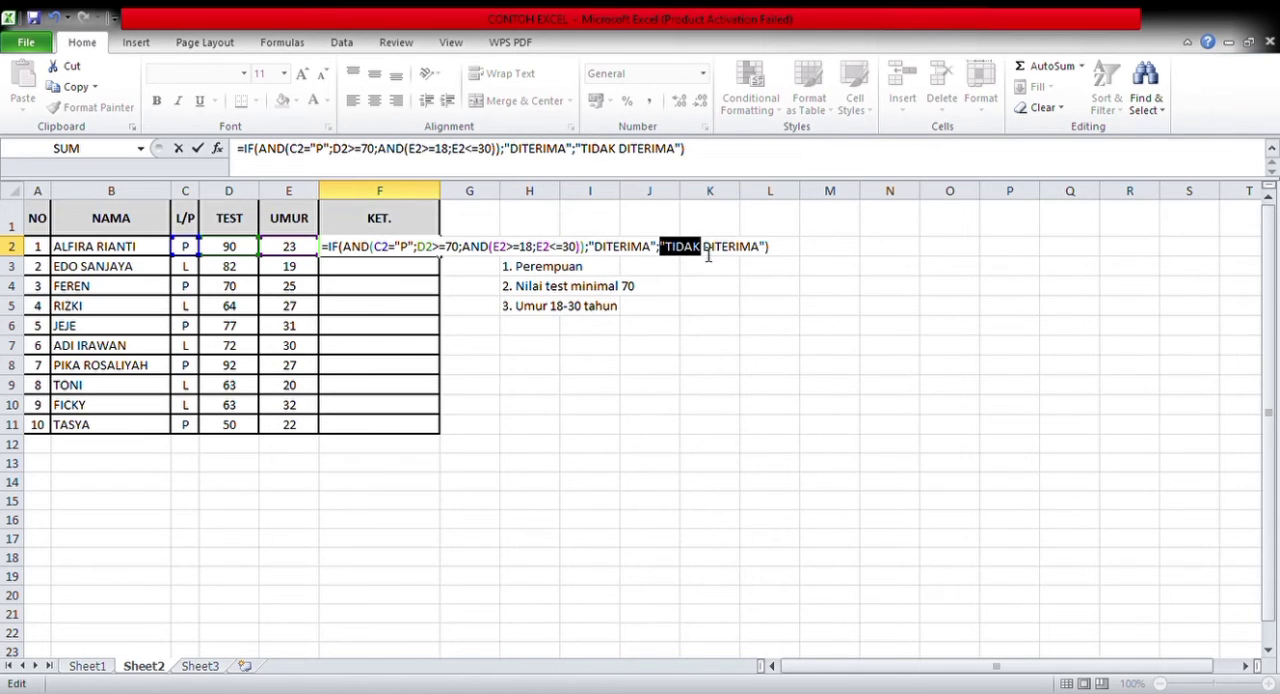
{"action": "double_click", "coordinate": [756, 254]}
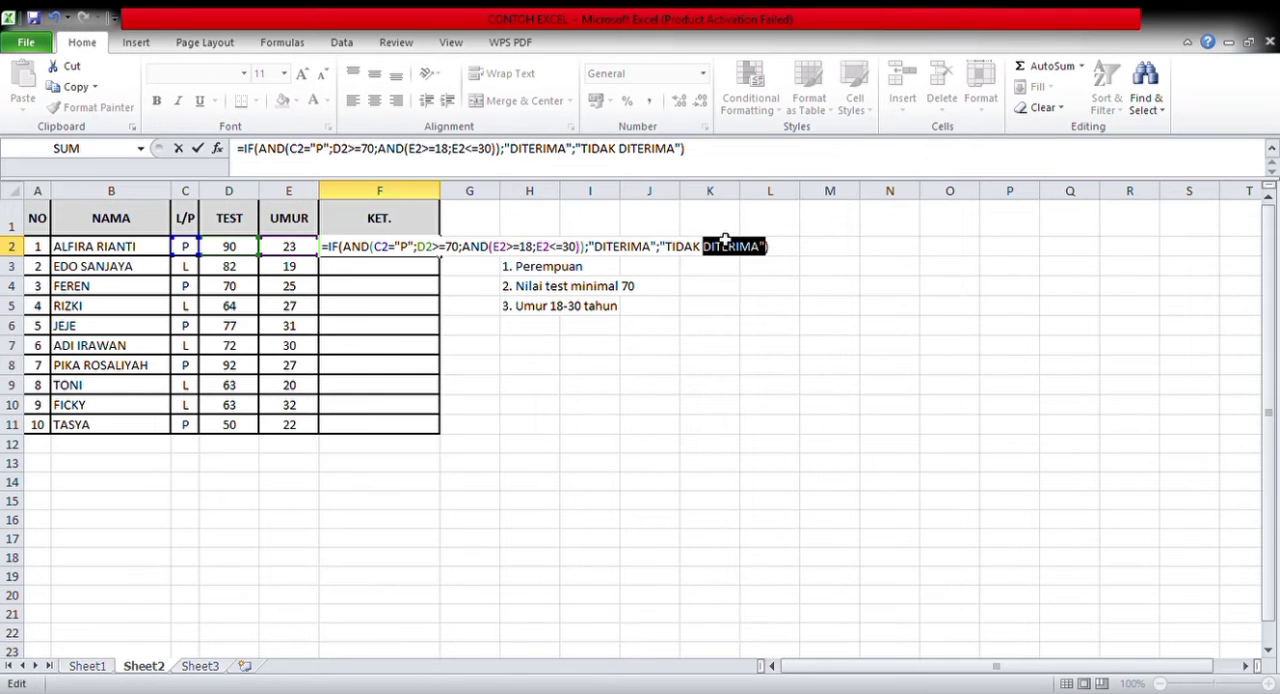
{"action": "left_click", "coordinate": [776, 258]}
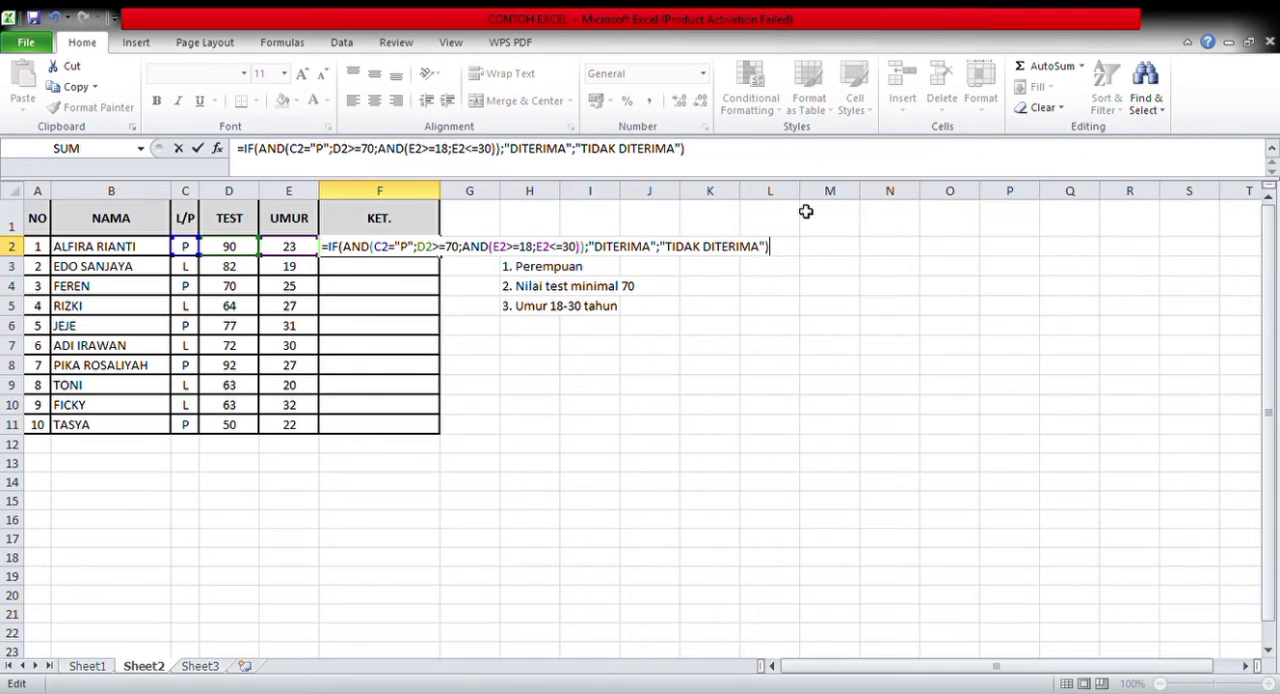
{"action": "key", "text": "Return"}
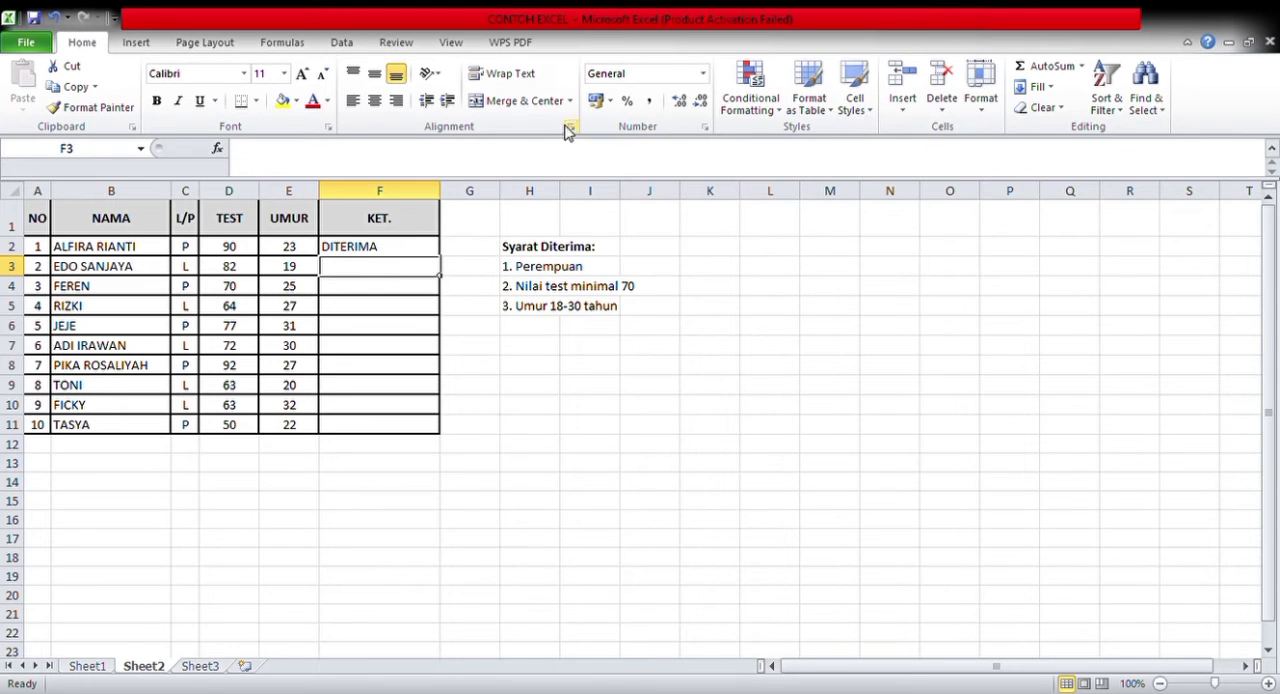
Check the L/P, TEST and UMUR values in row 2 against the listed acceptance requirements
{"action": "left_click", "coordinate": [185, 248]}
{"action": "left_click", "coordinate": [252, 250]}
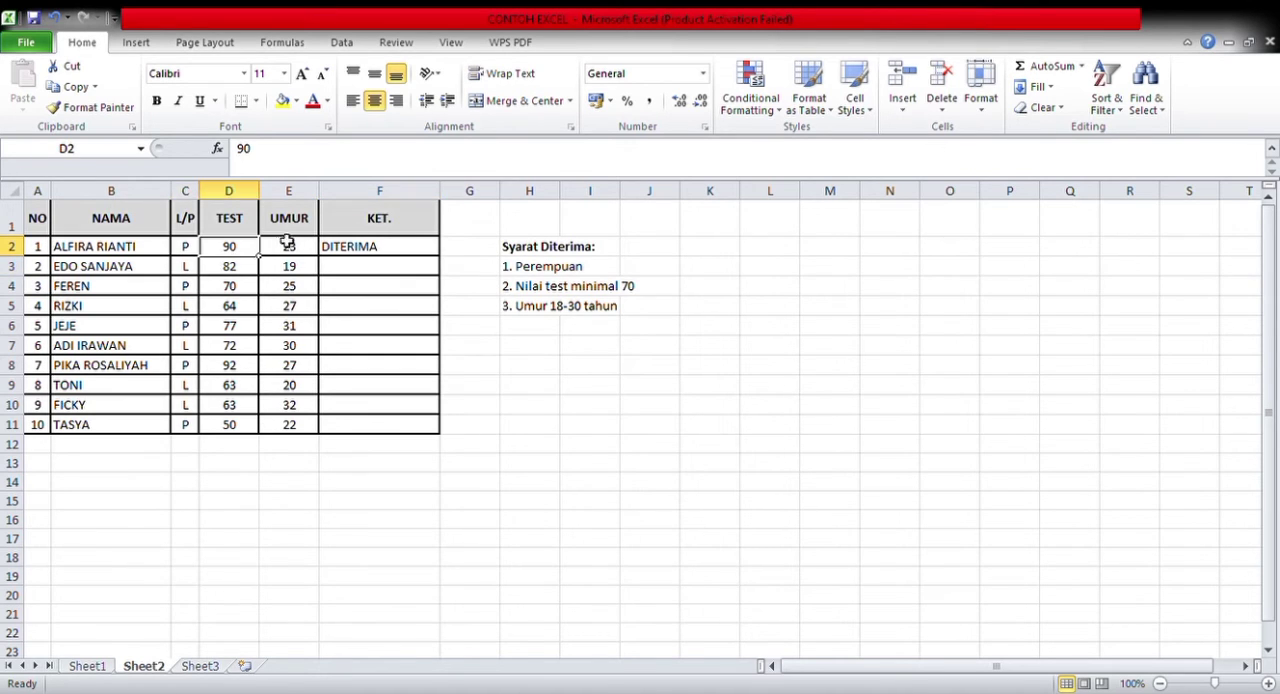
{"action": "left_click", "coordinate": [294, 252]}
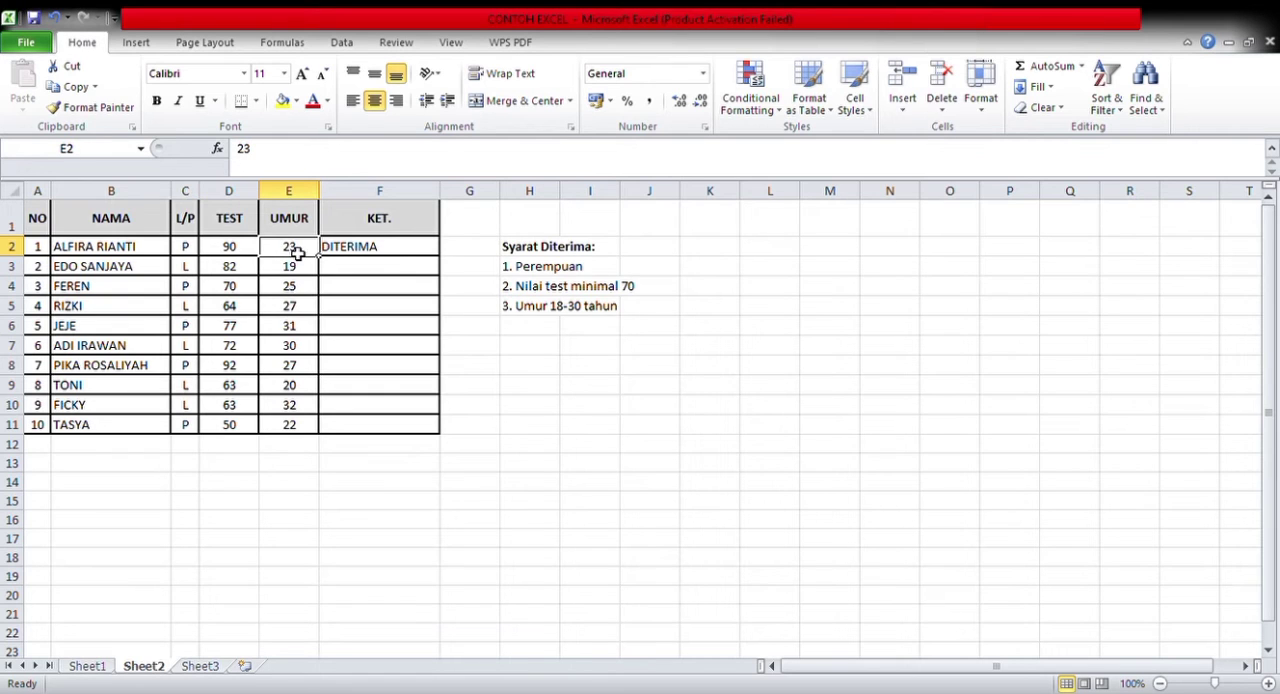
Fill the F2 acceptance formula down through F11 and check the resulting KET. entries in F2 to F4
{"action": "left_click", "coordinate": [397, 255]}
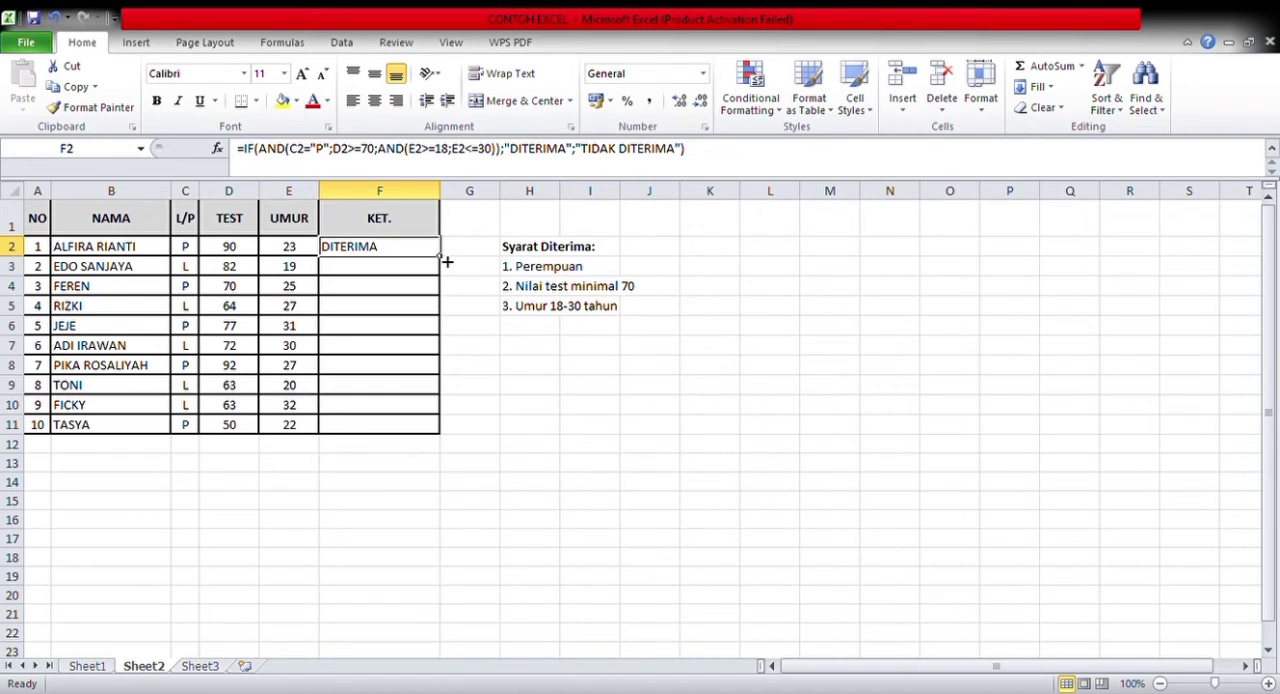
{"action": "left_click_drag", "start_coordinate": [440, 257], "coordinate": [437, 434]}
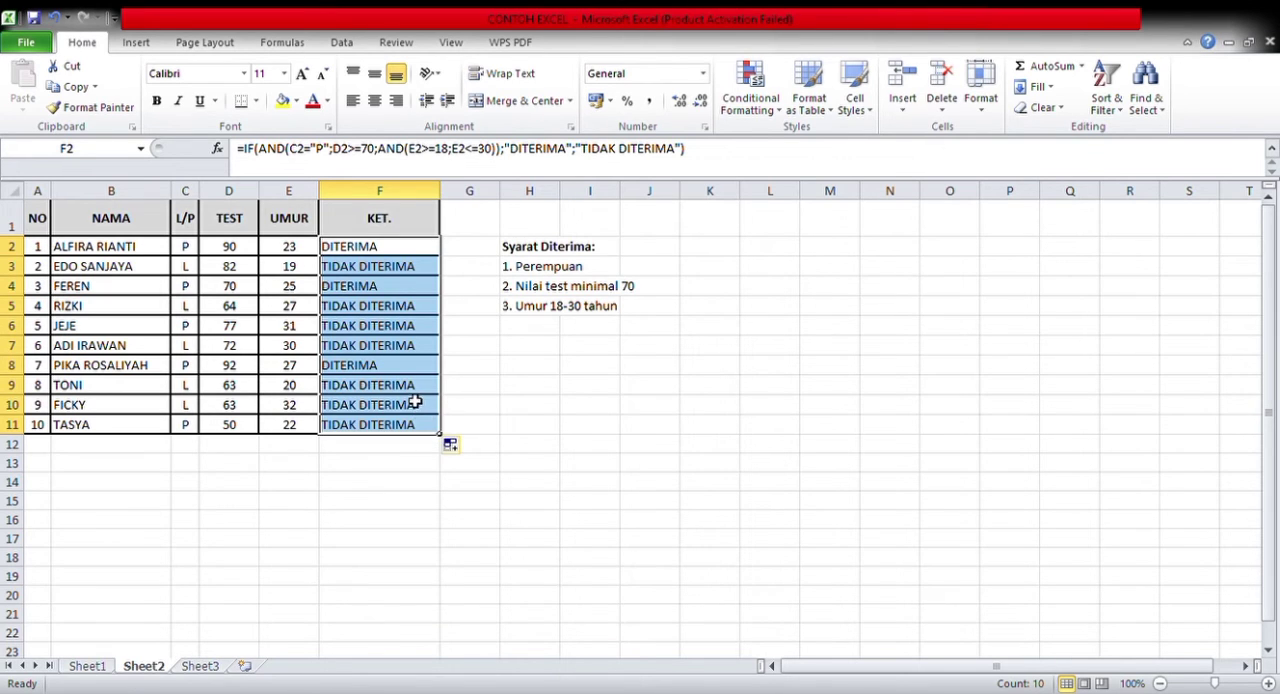
{"action": "left_click", "coordinate": [404, 287]}
{"action": "left_click", "coordinate": [403, 265]}
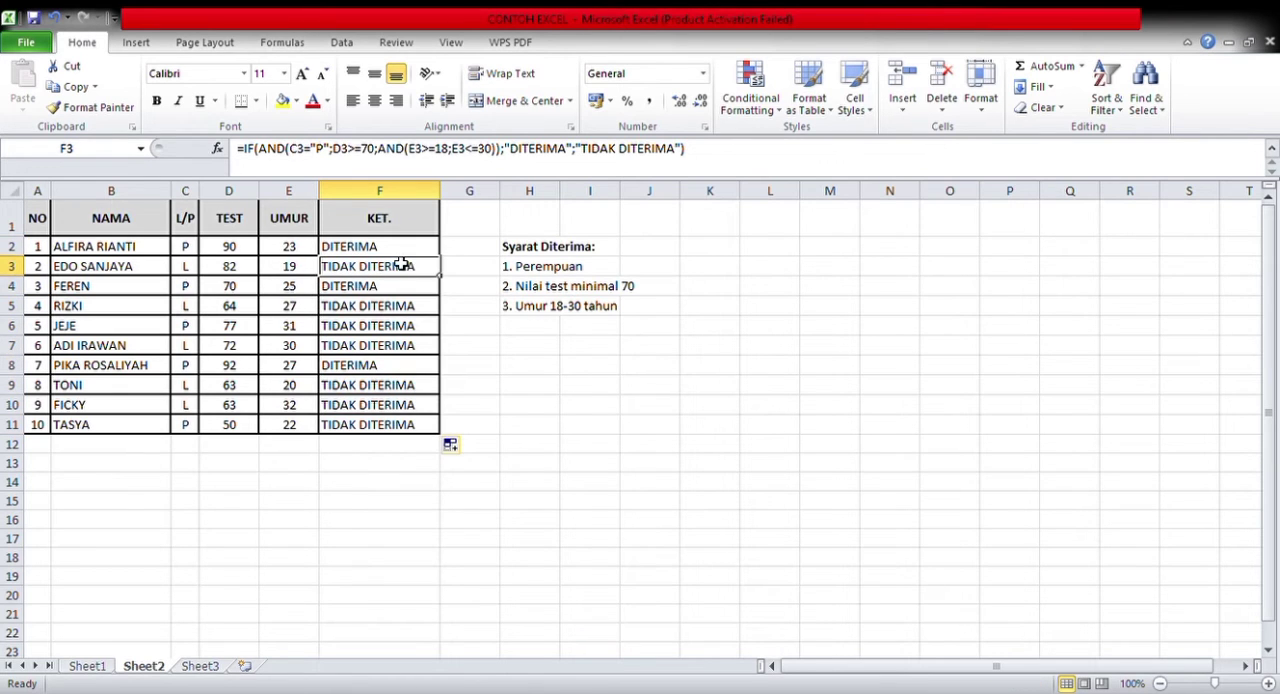
{"action": "left_click", "coordinate": [400, 250]}
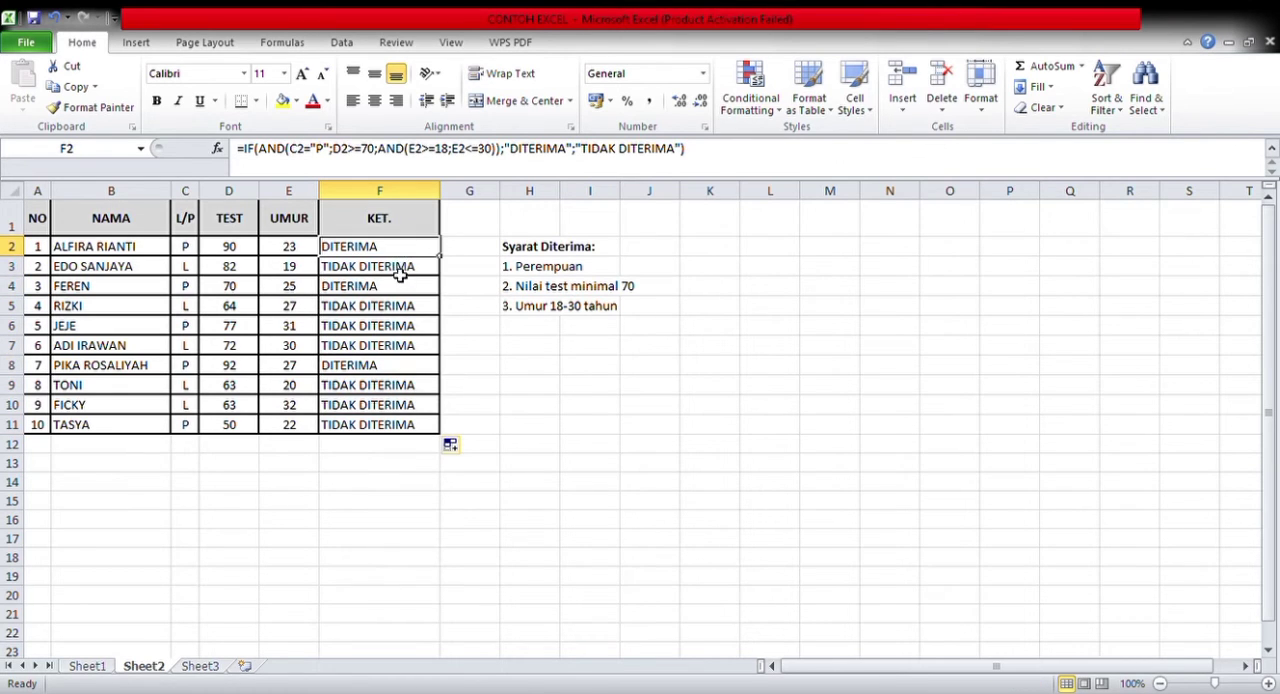
{"action": "left_click", "coordinate": [400, 289]}
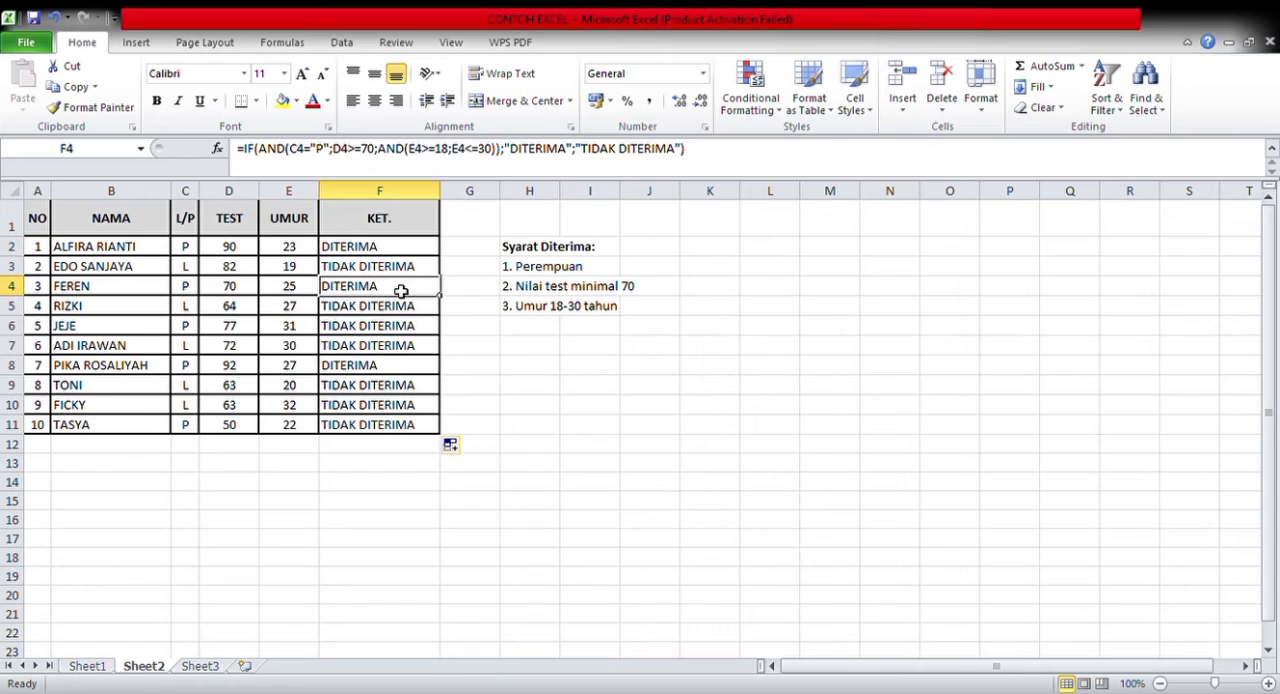
{"action": "left_click", "coordinate": [401, 266]}
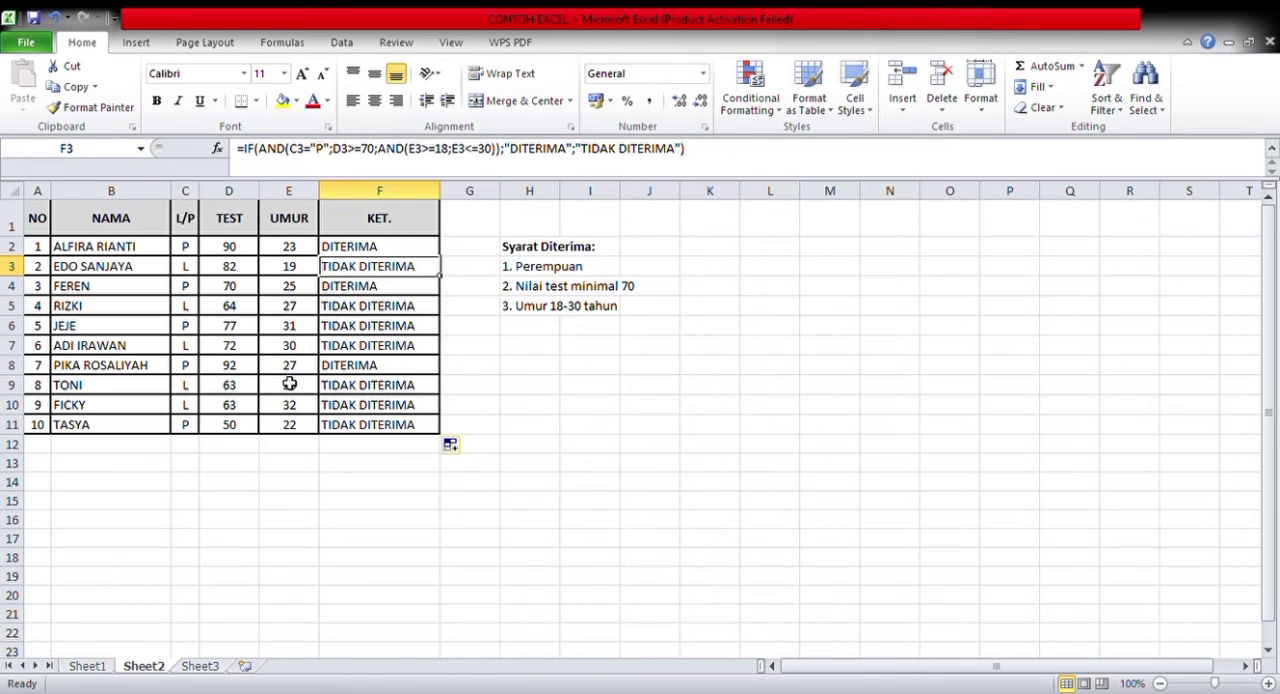
Open Sheet3 and review the score ranges with their matching grades in the NILAI and PREDIKAT reference table
{"action": "left_click", "coordinate": [208, 667]}
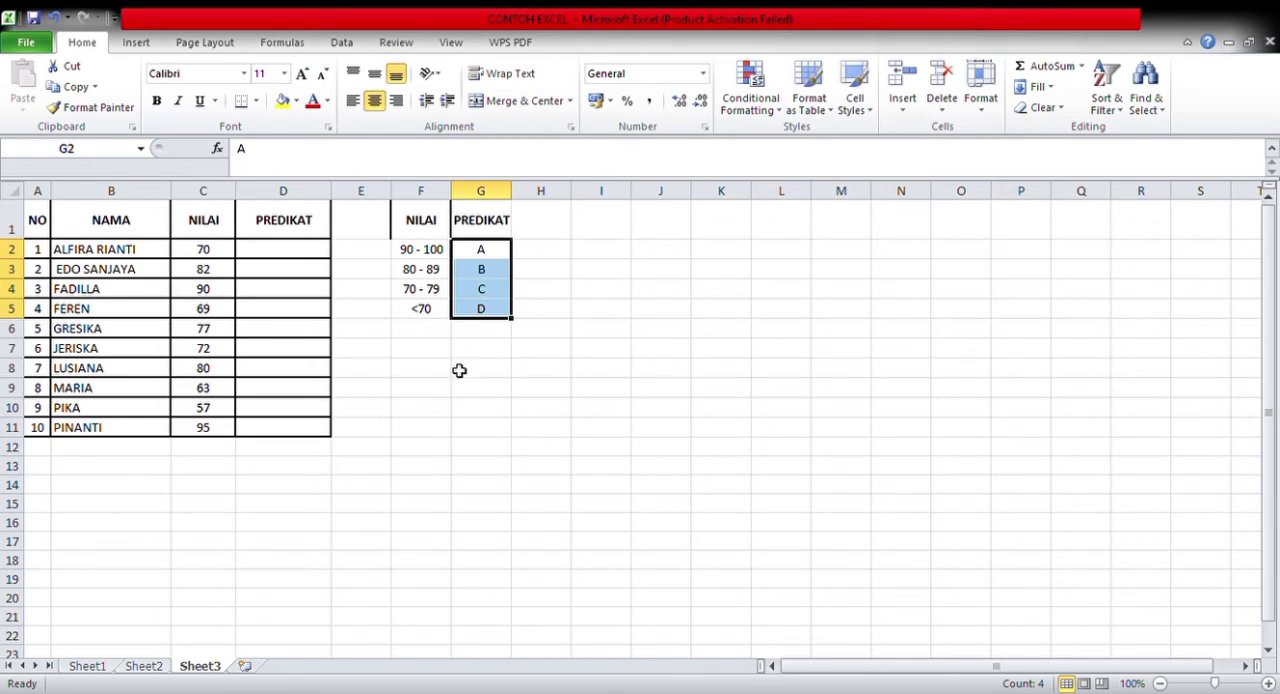
{"action": "left_click", "coordinate": [414, 259]}
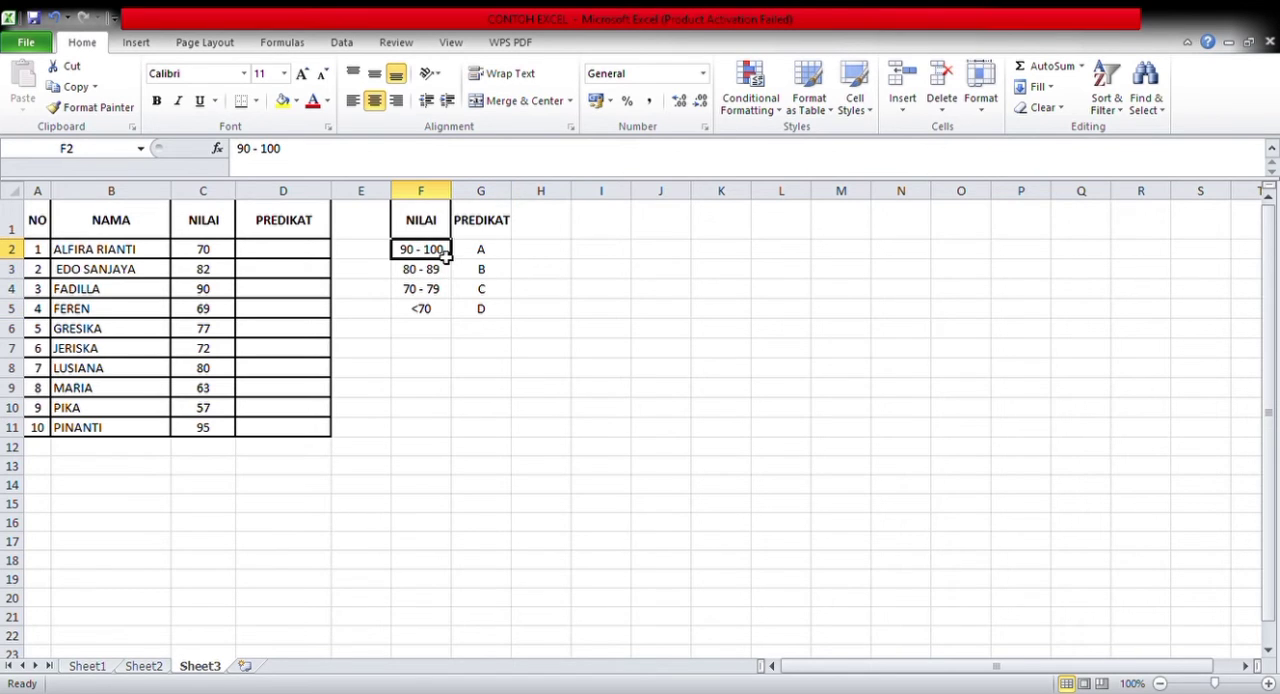
{"action": "left_click", "coordinate": [481, 251]}
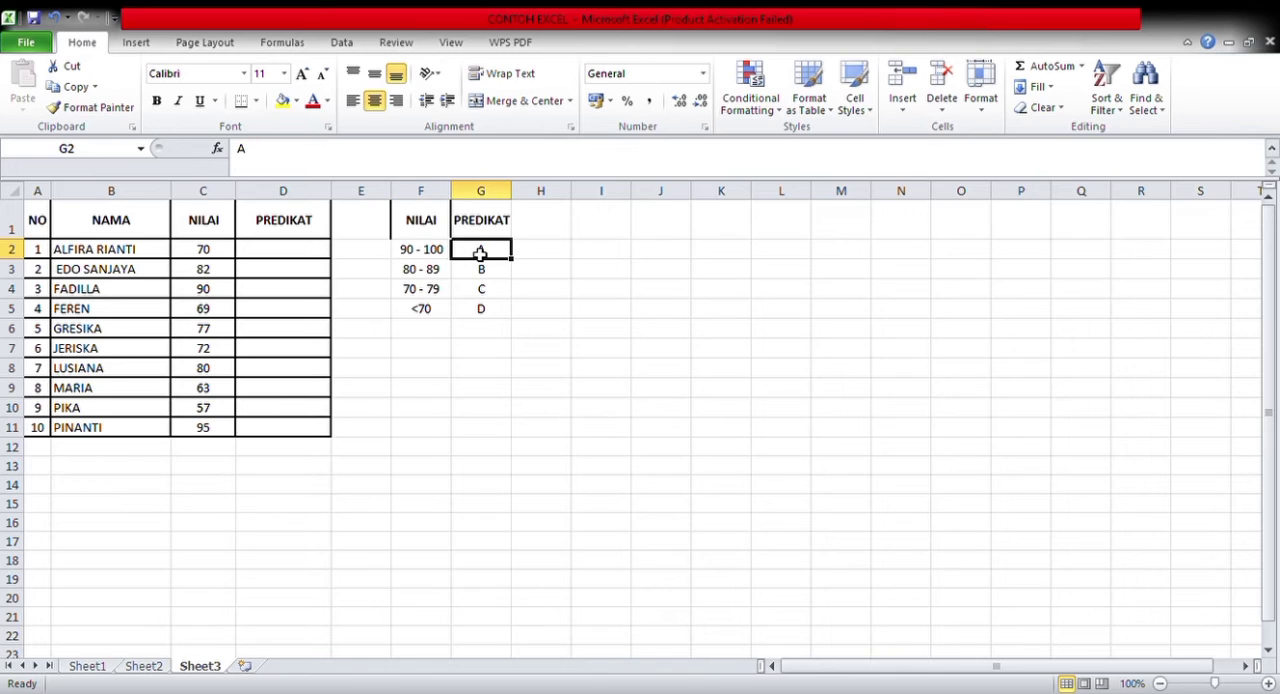
{"action": "left_click", "coordinate": [415, 279]}
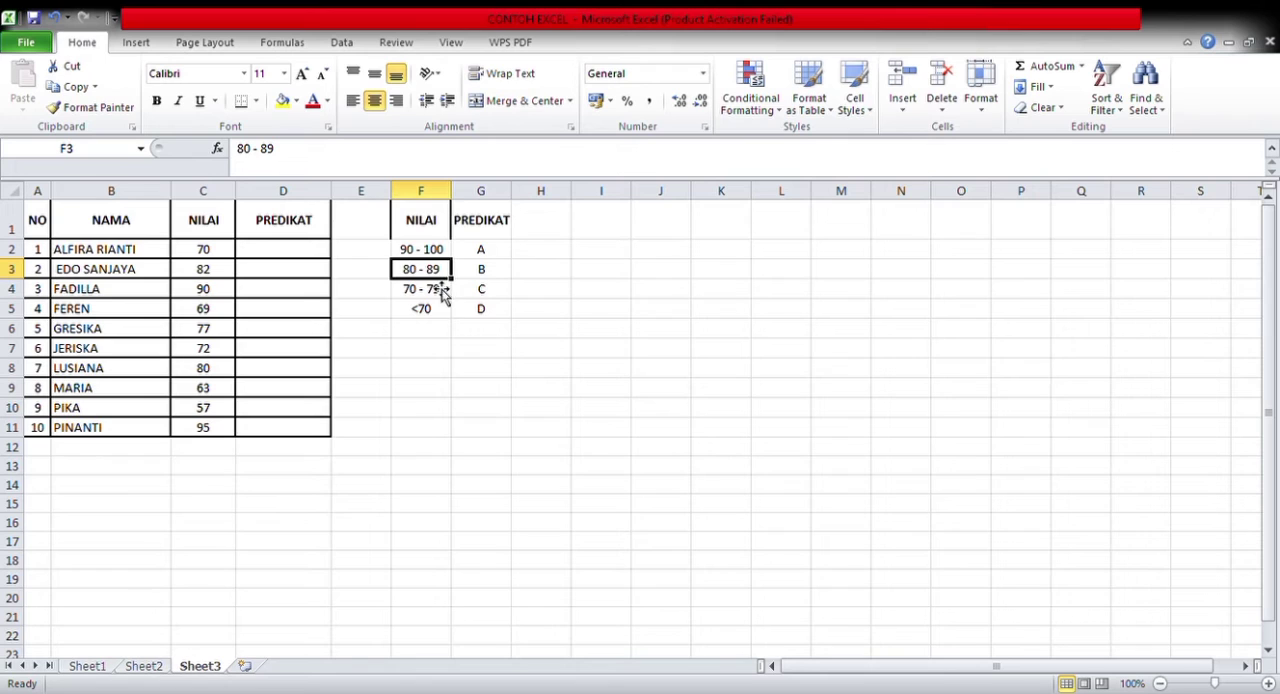
{"action": "left_click", "coordinate": [496, 277]}
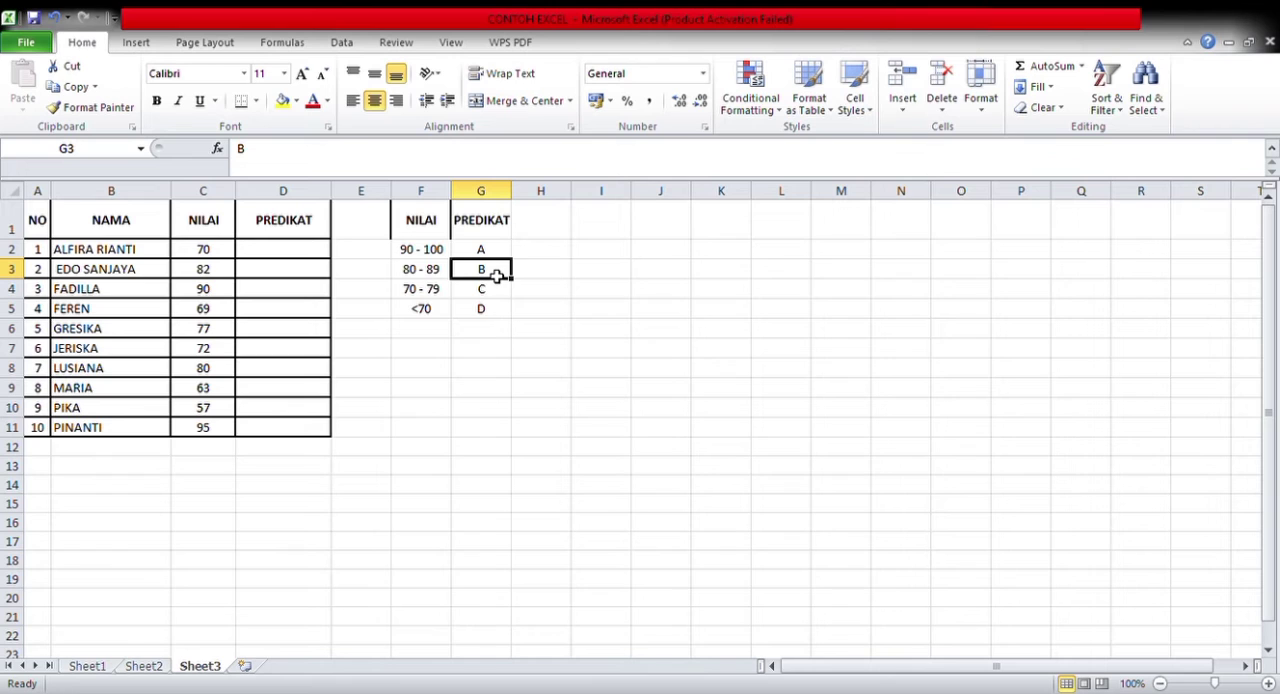
{"action": "left_click", "coordinate": [437, 289]}
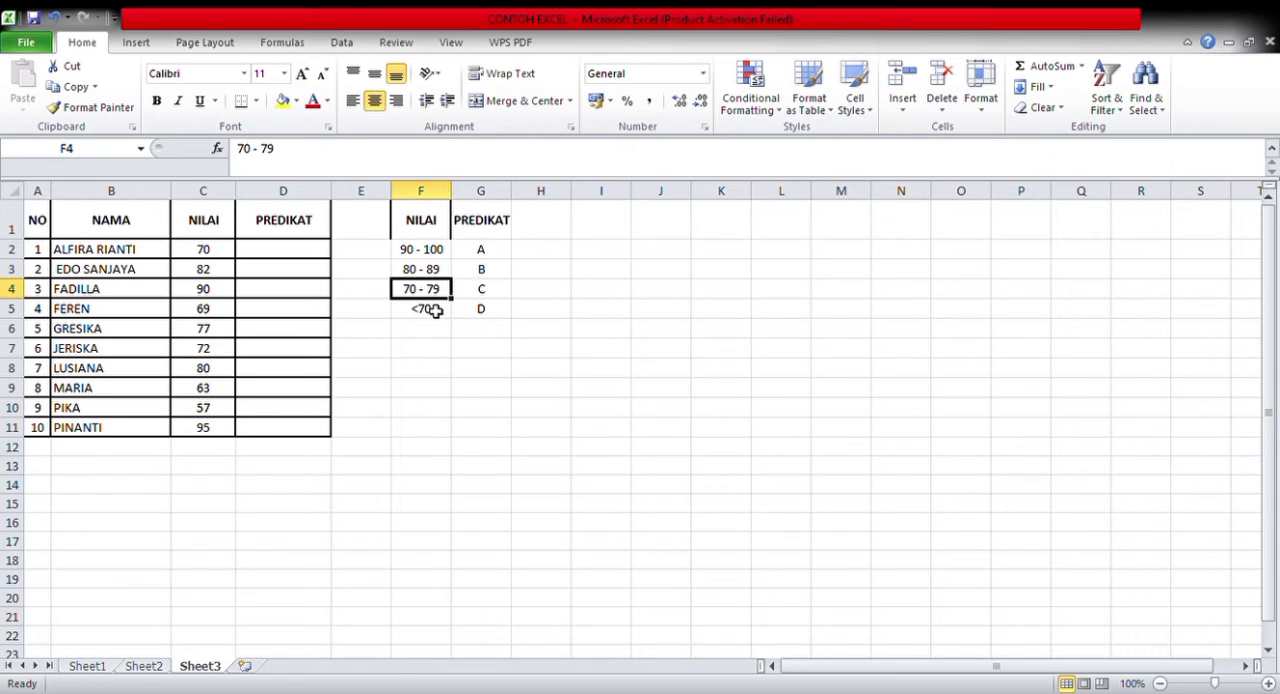
{"action": "left_click", "coordinate": [435, 311]}
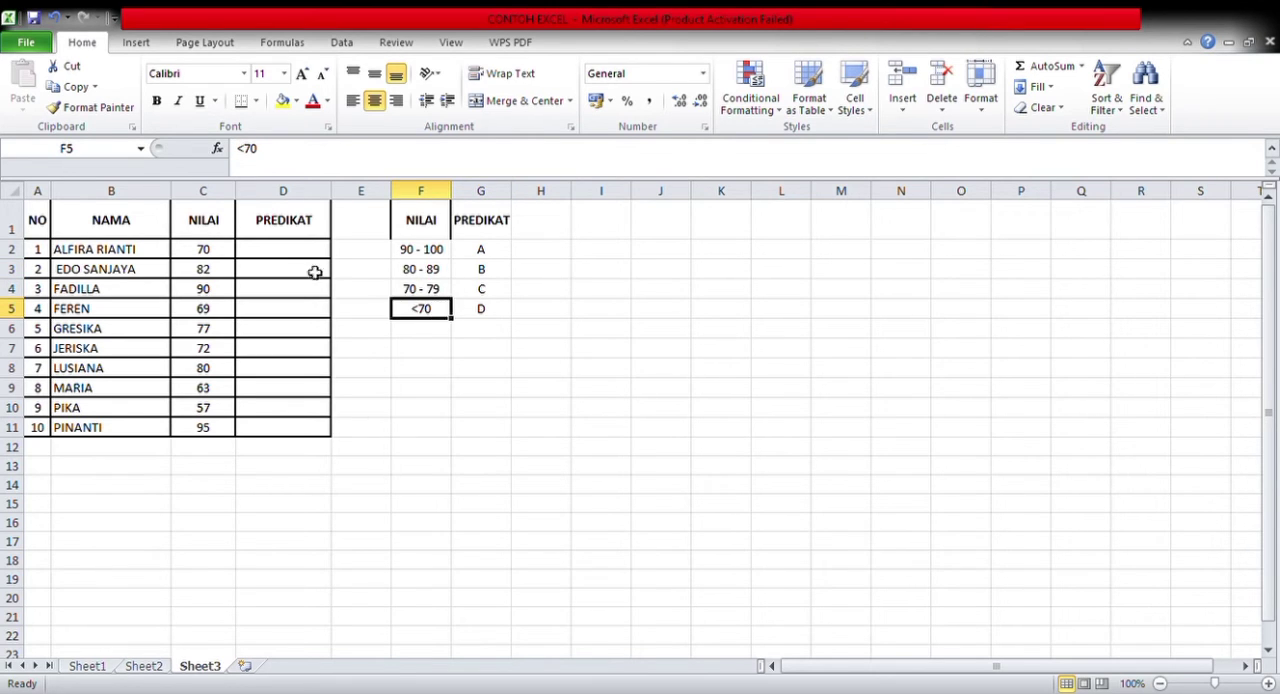
Begin an IF formula in D2 that tests C2>=90 and returns "A" when true
{"action": "left_click", "coordinate": [286, 256]}
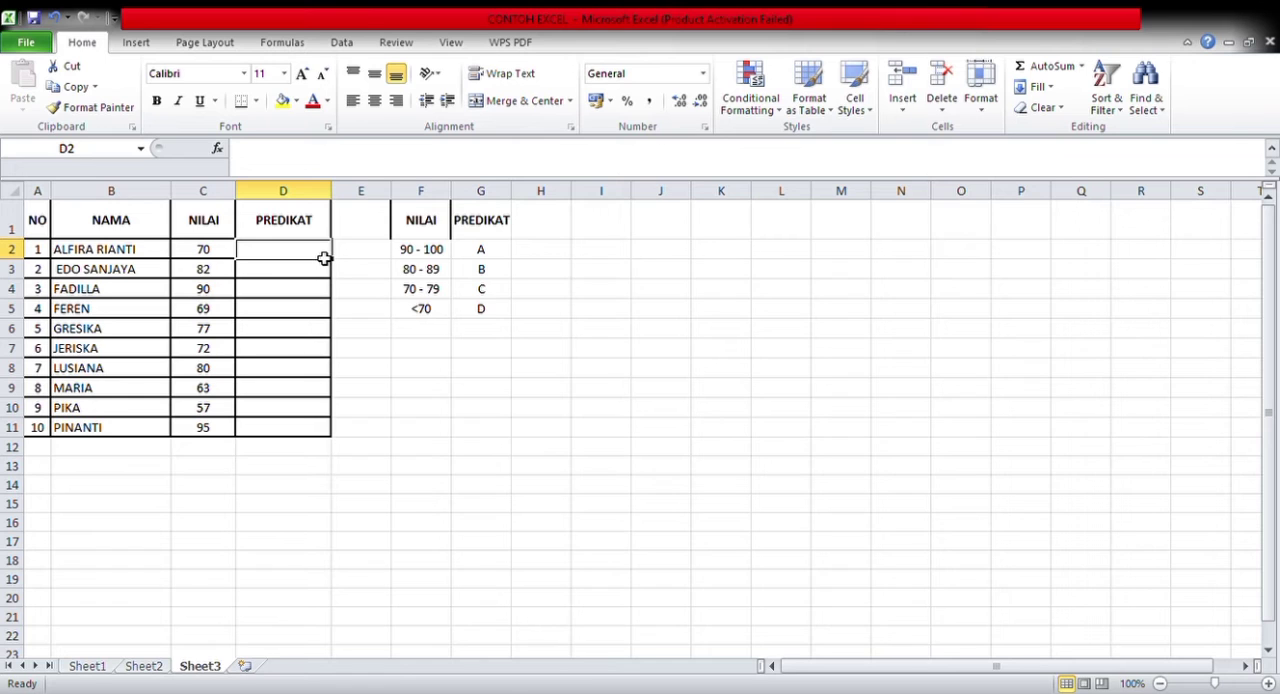
{"action": "type", "text": "="}
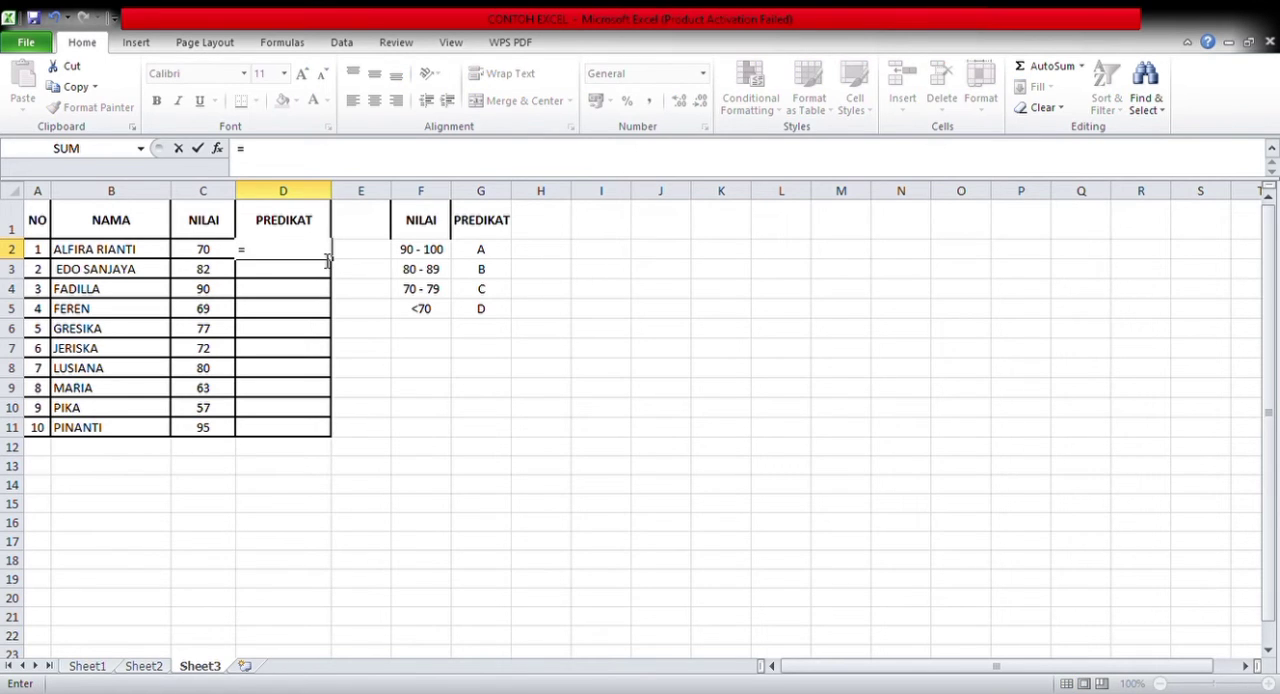
{"action": "type", "text": "IF(C2>="}
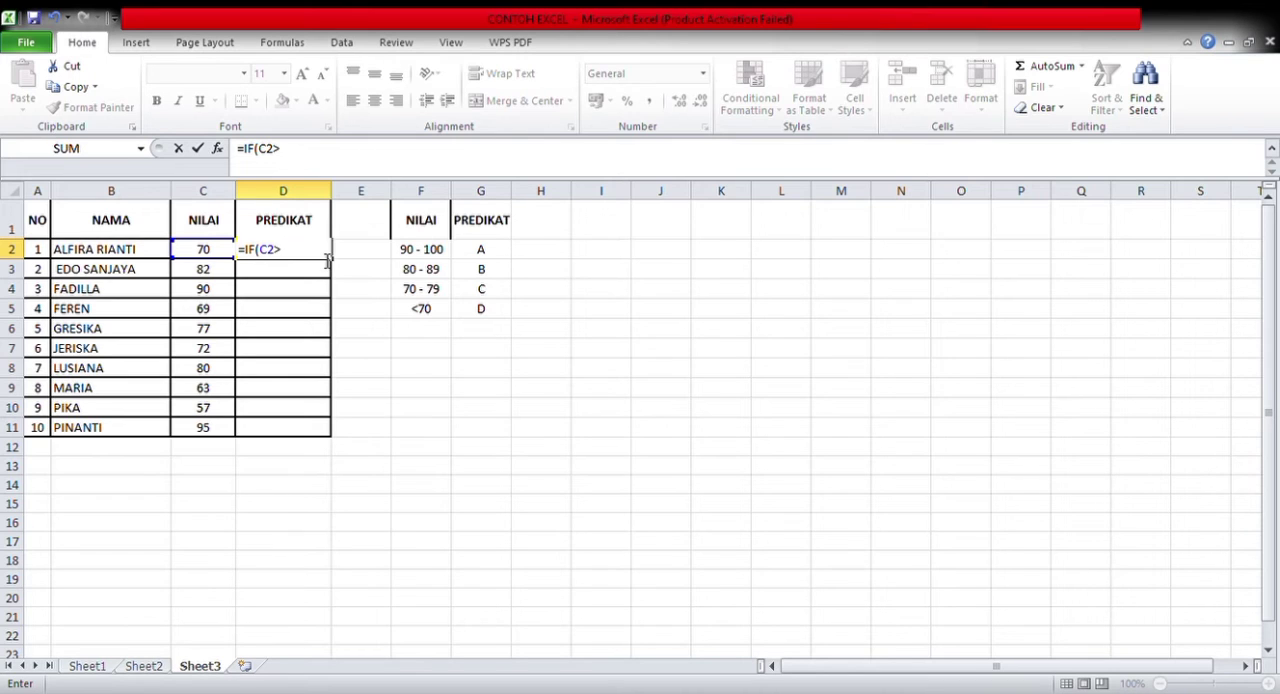
{"action": "type", "text": "90;\"A\""}
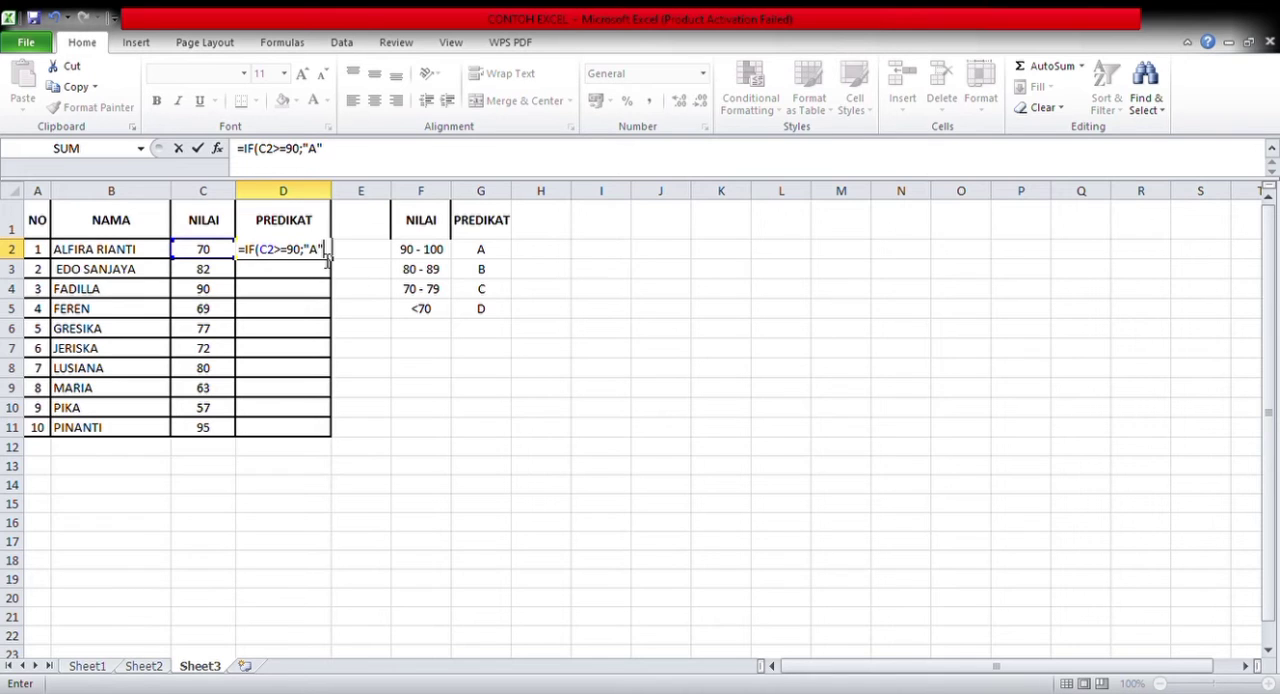
{"action": "type", "text": ";"}
{"action": "type", "text": "IF"}
{"action": "type", "text": "(C"}
{"action": "type", "text": "2"}
{"action": "type", "text": ">="}
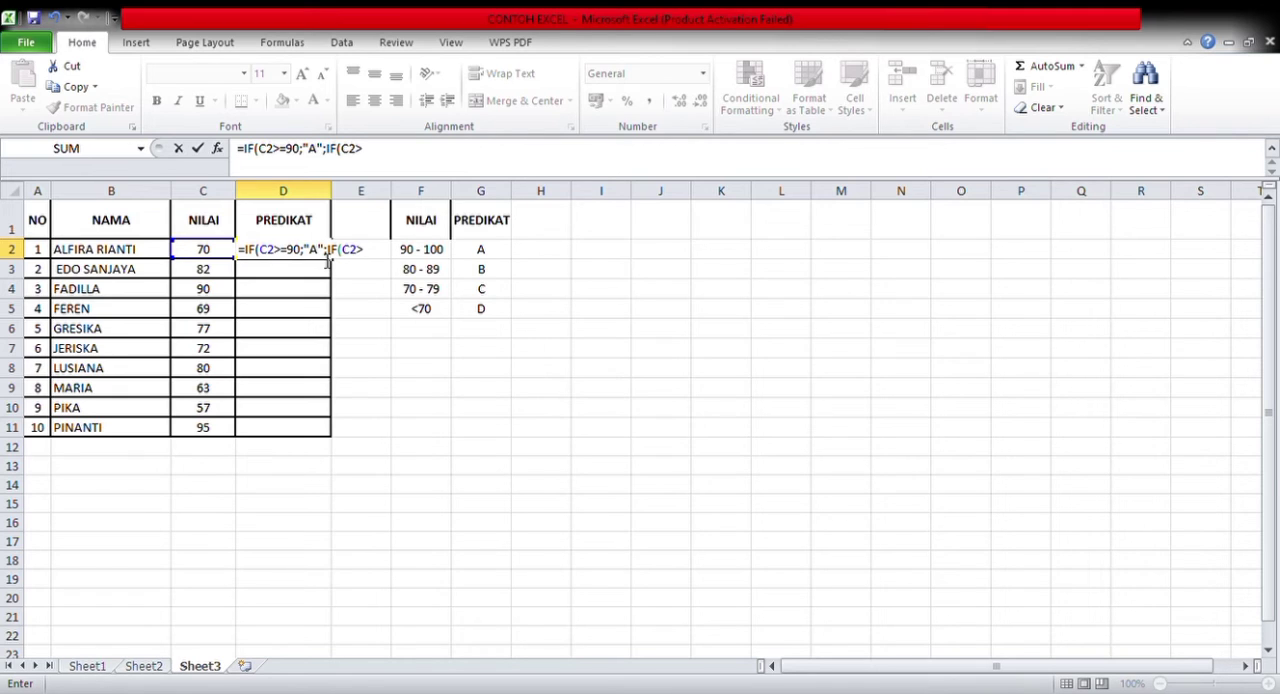
{"action": "type", "text": "80;\"B"}
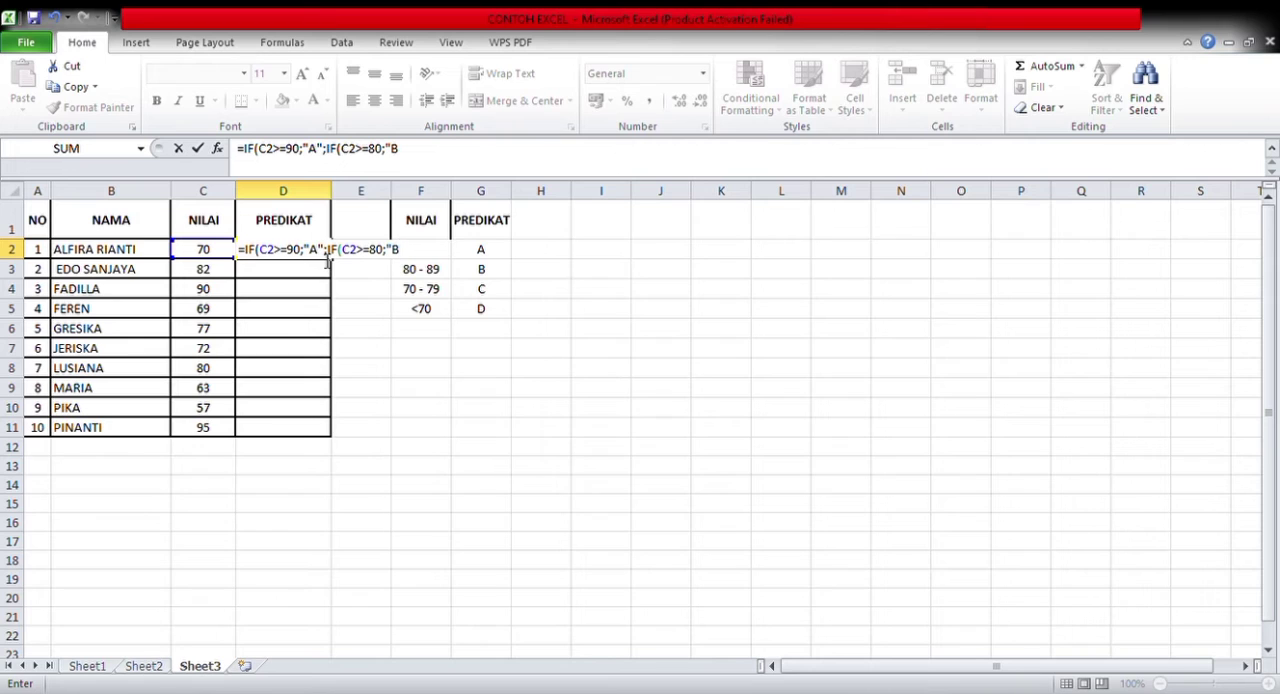
{"action": "type", "text": "\""}
{"action": "type", "text": ";IF"}
{"action": "type", "text": "(C2"}
{"action": "type", "text": ">"}
{"action": "type", "text": "="}
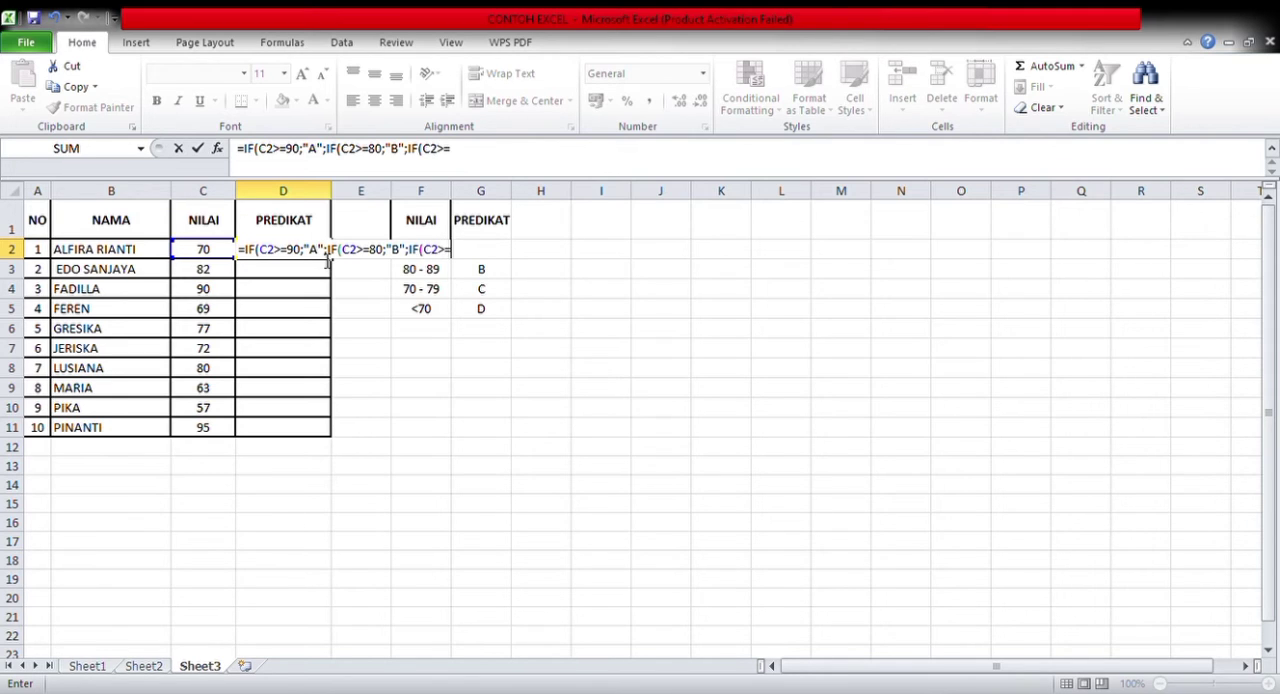
{"action": "type", "text": "70;\"C\";IF"}
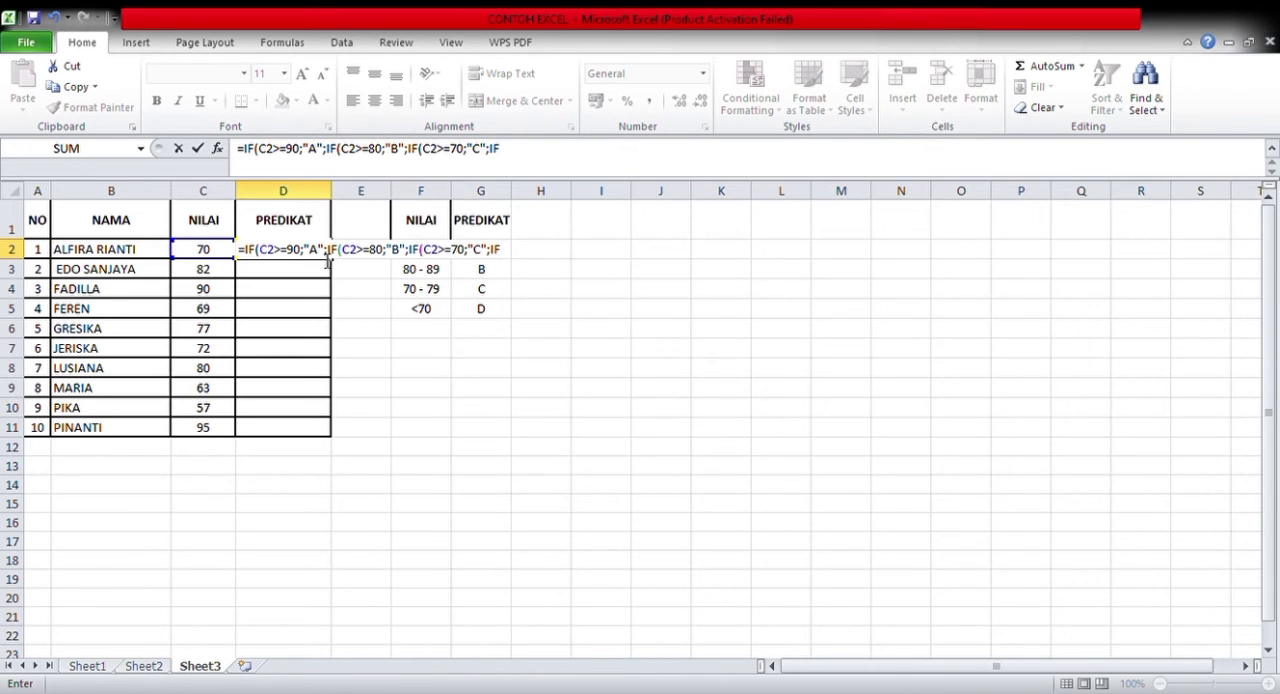
{"action": "type", "text": "(C2<="}
Try adding a fourth nested IF that returns "D" when C2<70, and close all four IF functions
{"action": "key", "text": "BackSpace"}
{"action": "type", "text": "70;\""}
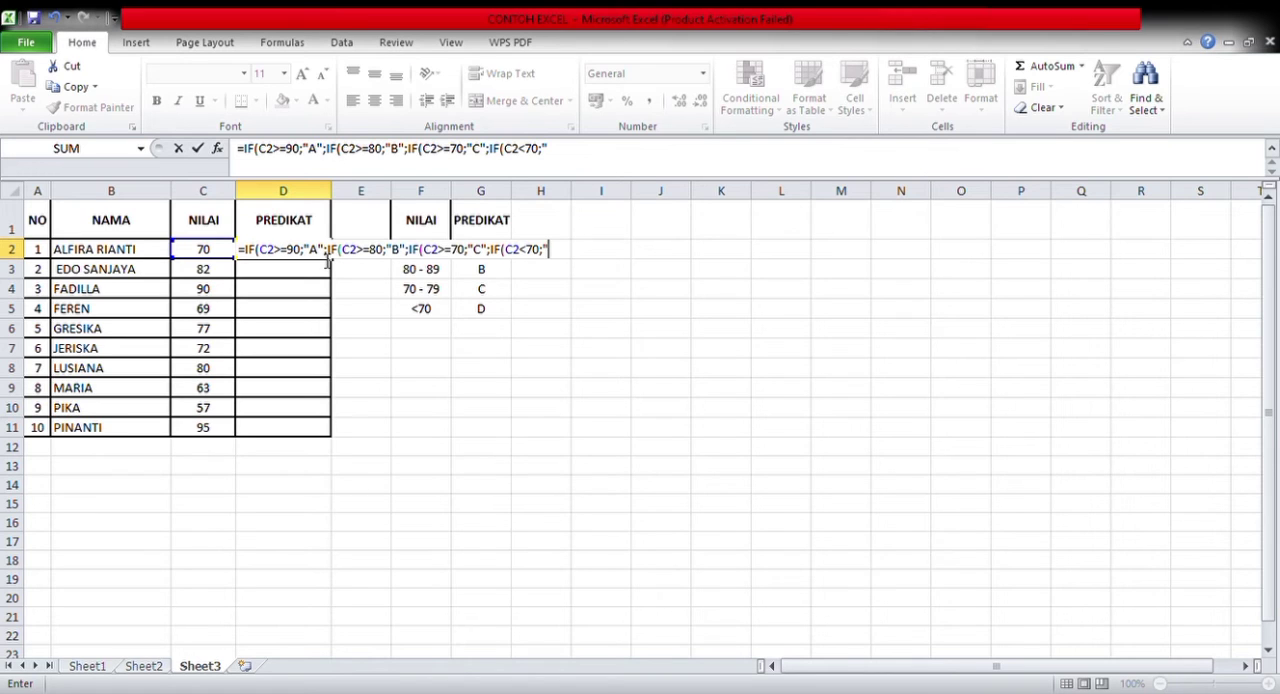
{"action": "type", "text": "D\""}
{"action": "type", "text": "))))"}
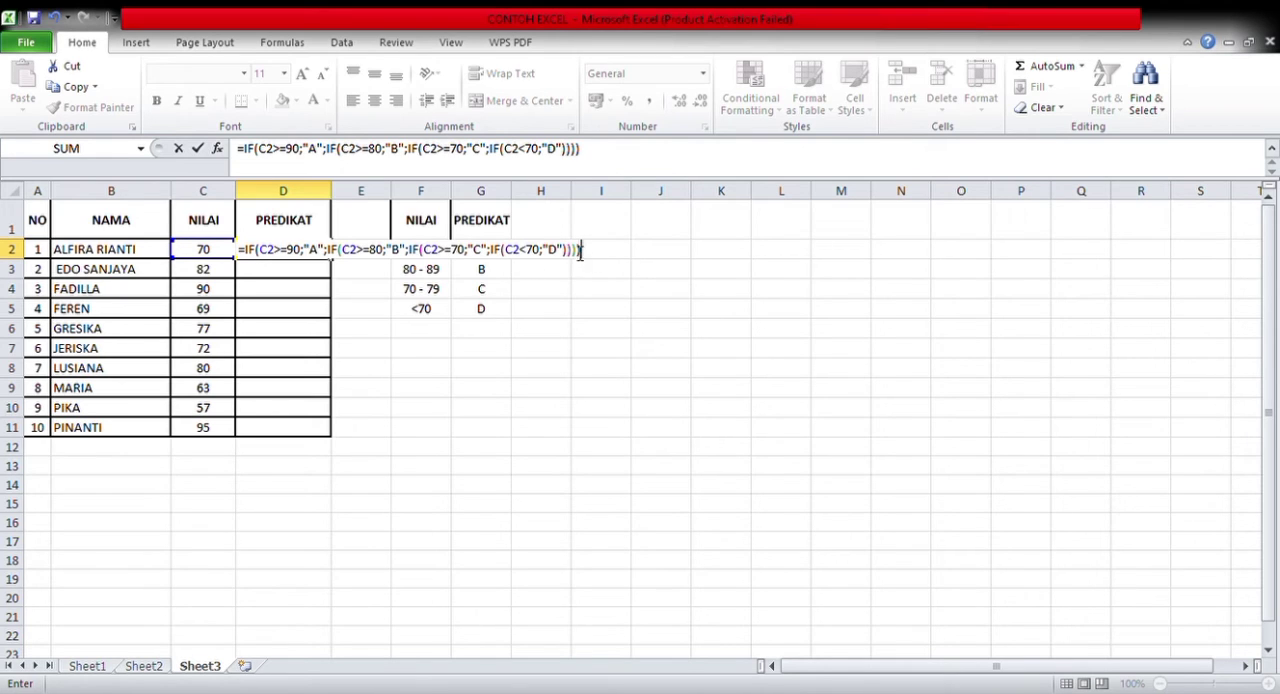
Remove the fourth nested IF and the closing parentheses from the end of the D2 formula
{"action": "left_click", "coordinate": [491, 254]}
{"action": "left_click", "coordinate": [592, 258]}
{"action": "key", "text": "BackSpace"}
{"action": "key", "text": "BackSpace"}
{"action": "key", "text": "BackSpace"}
{"action": "key", "text": "BackSpace"}
{"action": "key", "text": "BackSpace"}
{"action": "key", "text": "BackSpace"}
{"action": "key", "text": "BackSpace"}
{"action": "key", "text": "BackSpace"}
{"action": "key", "text": "BackSpace"}
{"action": "key", "text": "BackSpace"}
{"action": "key", "text": "BackSpace"}
{"action": "key", "text": "BackSpace"}
{"action": "key", "text": "BackSpace"}
{"action": "key", "text": "BackSpace"}
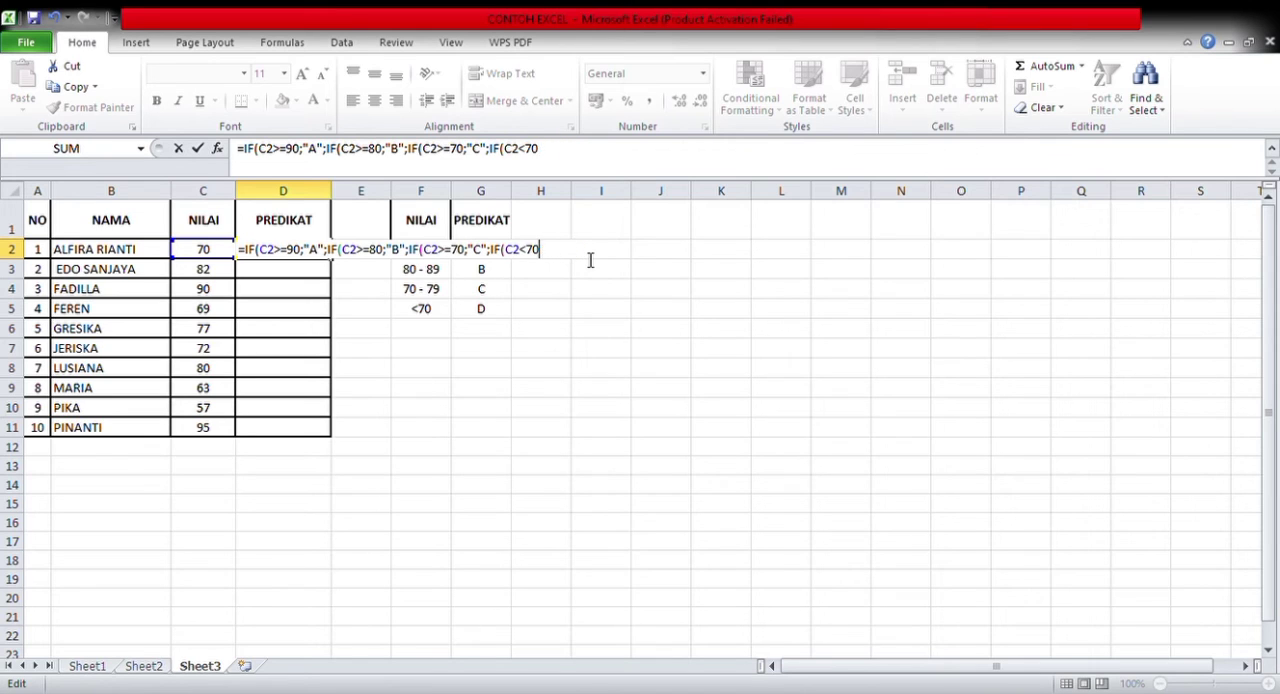
{"action": "key", "text": "BackSpace"}
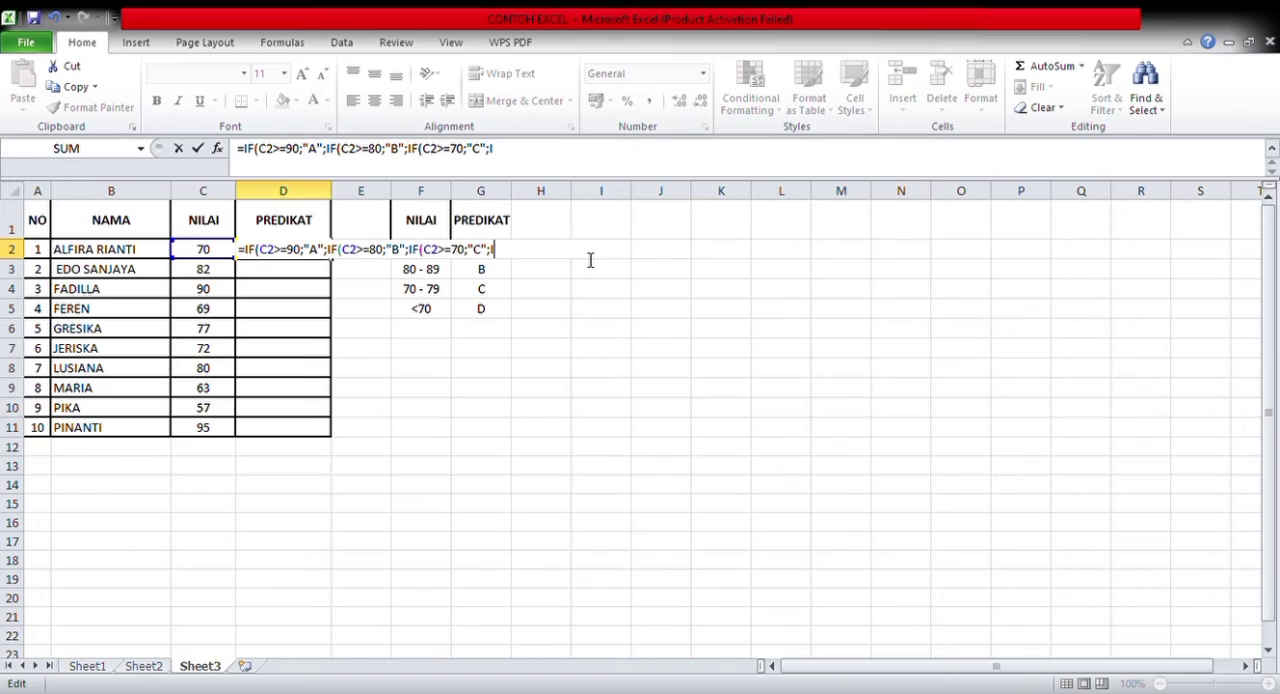
{"action": "key", "text": "BackSpace"}
Finish the D2 formula with "D" as the result for all remaining scores and close the three IF functions
{"action": "type", "text": "\""}
{"action": "type", "text": "D"}
{"action": "type", "text": ")0"}
{"action": "key", "text": "BackSpace"}
{"action": "type", "text": "))"}
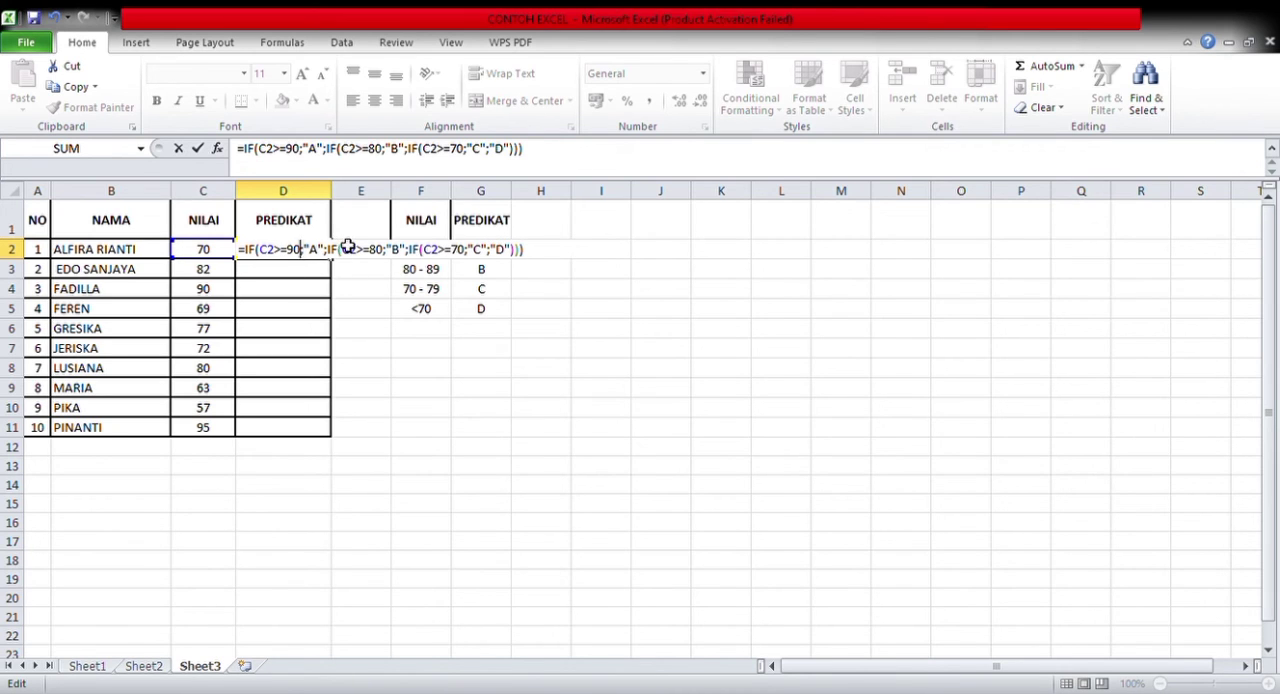
Review the score limits, grades and closing parentheses in the D2 formula, and enter the formula
{"action": "left_click", "coordinate": [384, 254]}
{"action": "left_click", "coordinate": [501, 261]}
{"action": "left_click", "coordinate": [528, 263]}
{"action": "left_click", "coordinate": [305, 262]}
{"action": "left_click", "coordinate": [380, 262]}
{"action": "left_click_drag", "start_coordinate": [489, 250], "coordinate": [508, 257]}
{"action": "left_click", "coordinate": [508, 256]}
{"action": "left_click", "coordinate": [540, 255]}
{"action": "key", "text": "Return"}
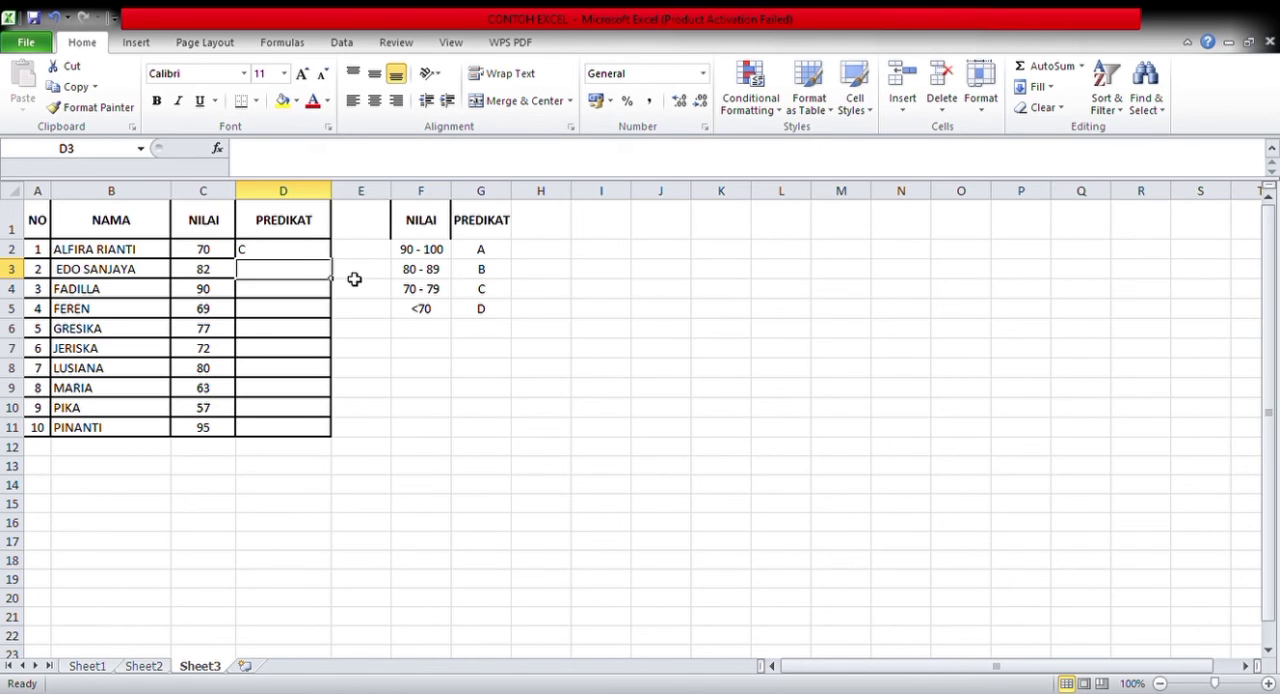
Fill the D2 grade formula down through D11 and center the grades in the PREDIKAT column
{"action": "left_click", "coordinate": [317, 259]}
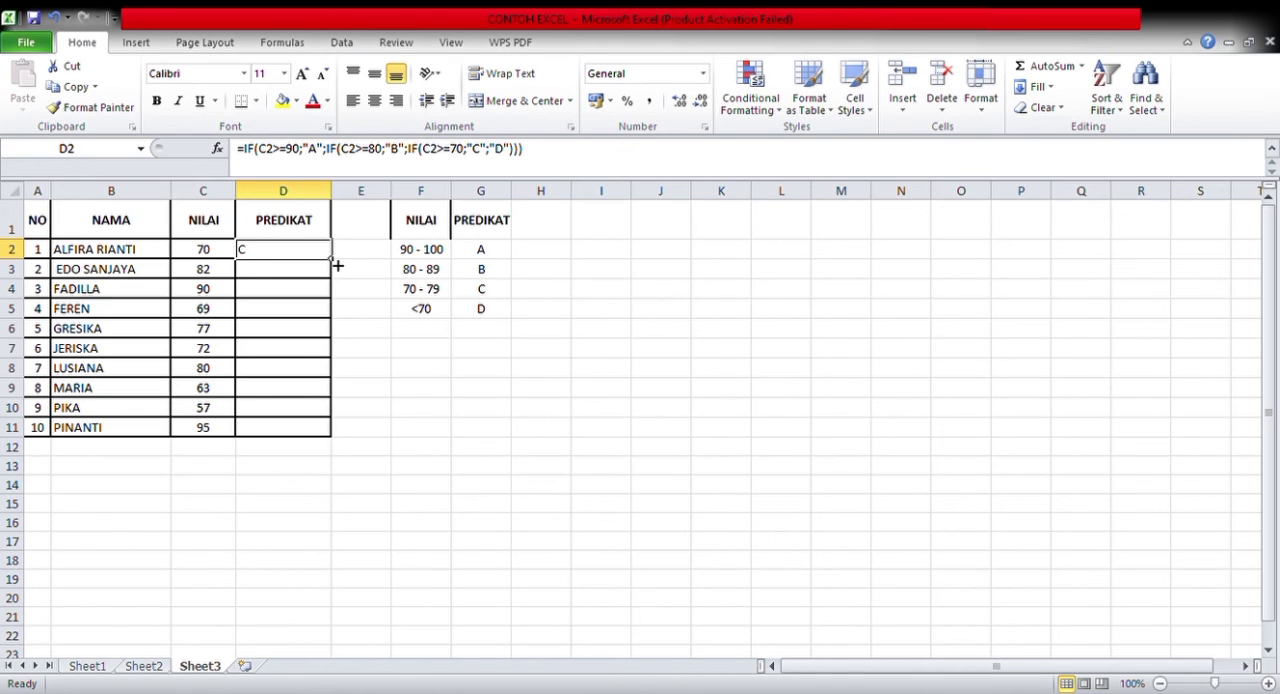
{"action": "left_click_drag", "start_coordinate": [338, 265], "coordinate": [311, 439]}
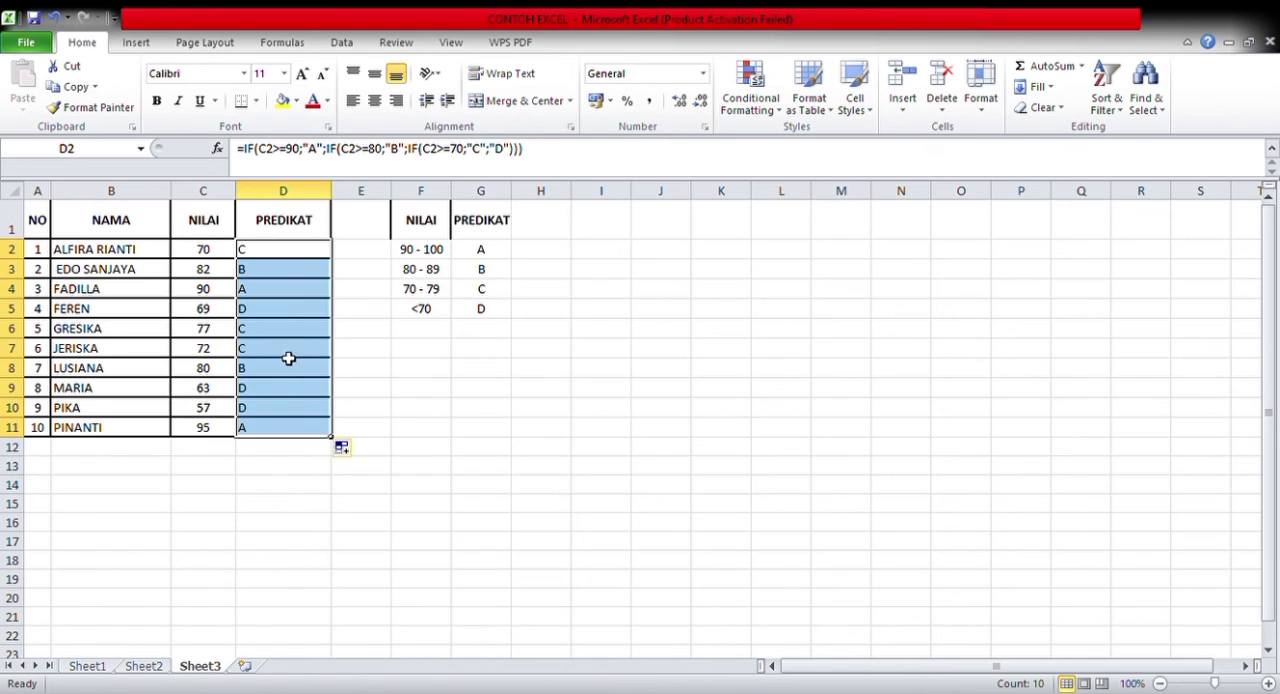
{"action": "left_click", "coordinate": [375, 103]}
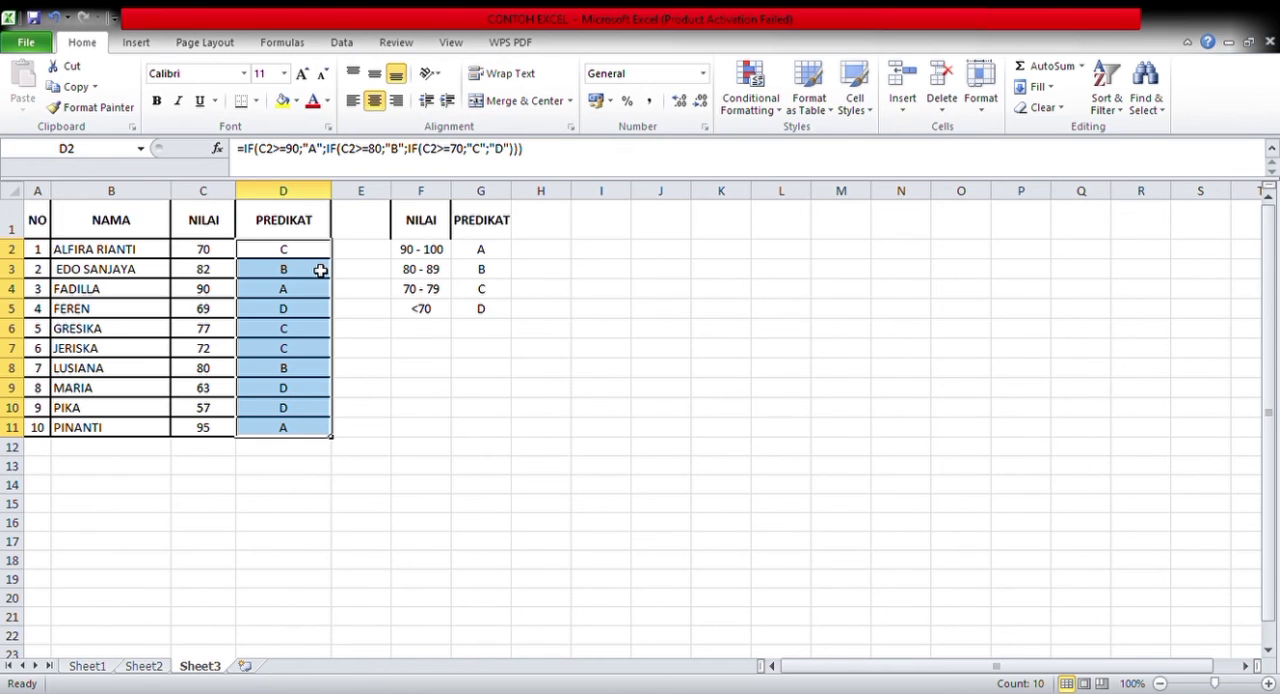
Check the NILAI scores in rows 3 and 4 against their PREDIKAT grades
{"action": "left_click", "coordinate": [214, 270]}
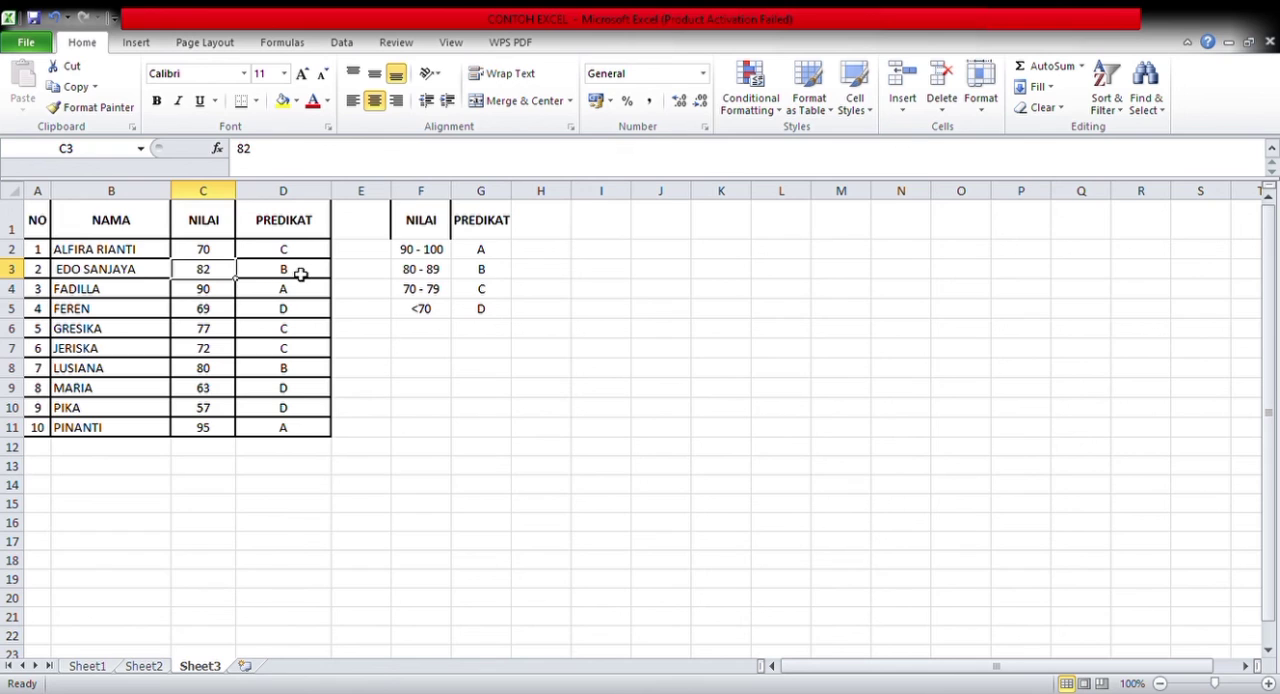
{"action": "left_click", "coordinate": [295, 272]}
{"action": "left_click", "coordinate": [206, 296]}
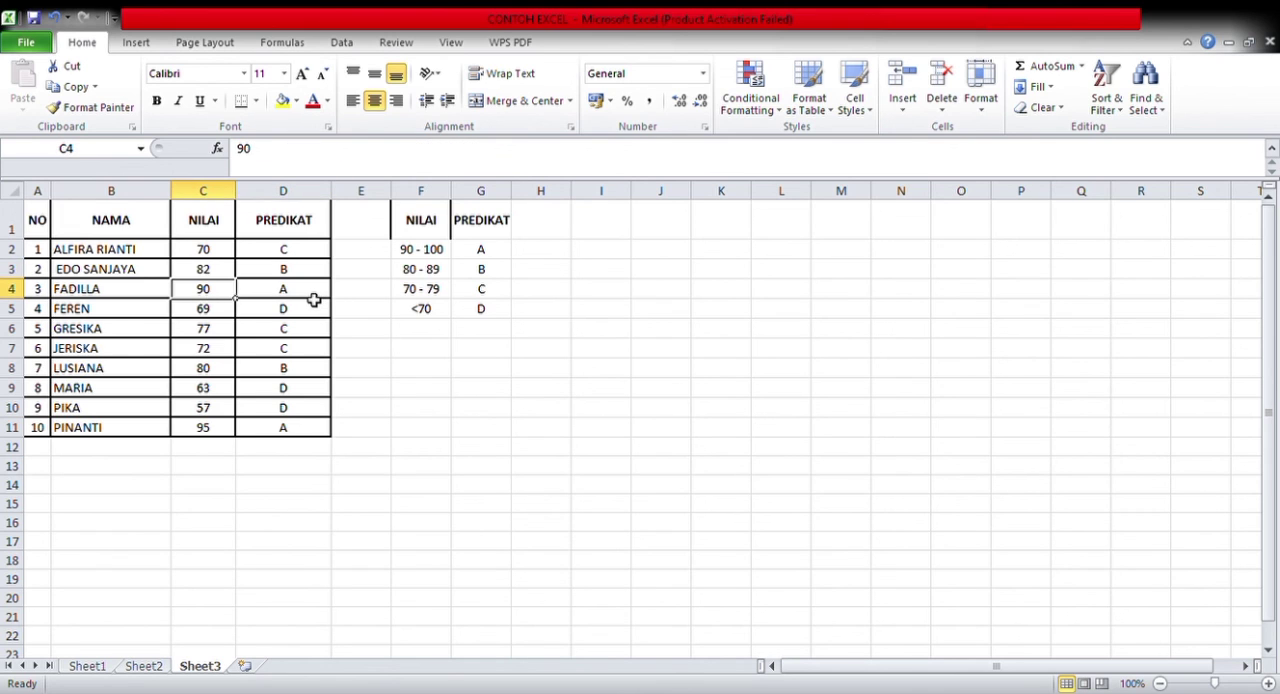
{"action": "left_click", "coordinate": [313, 298]}
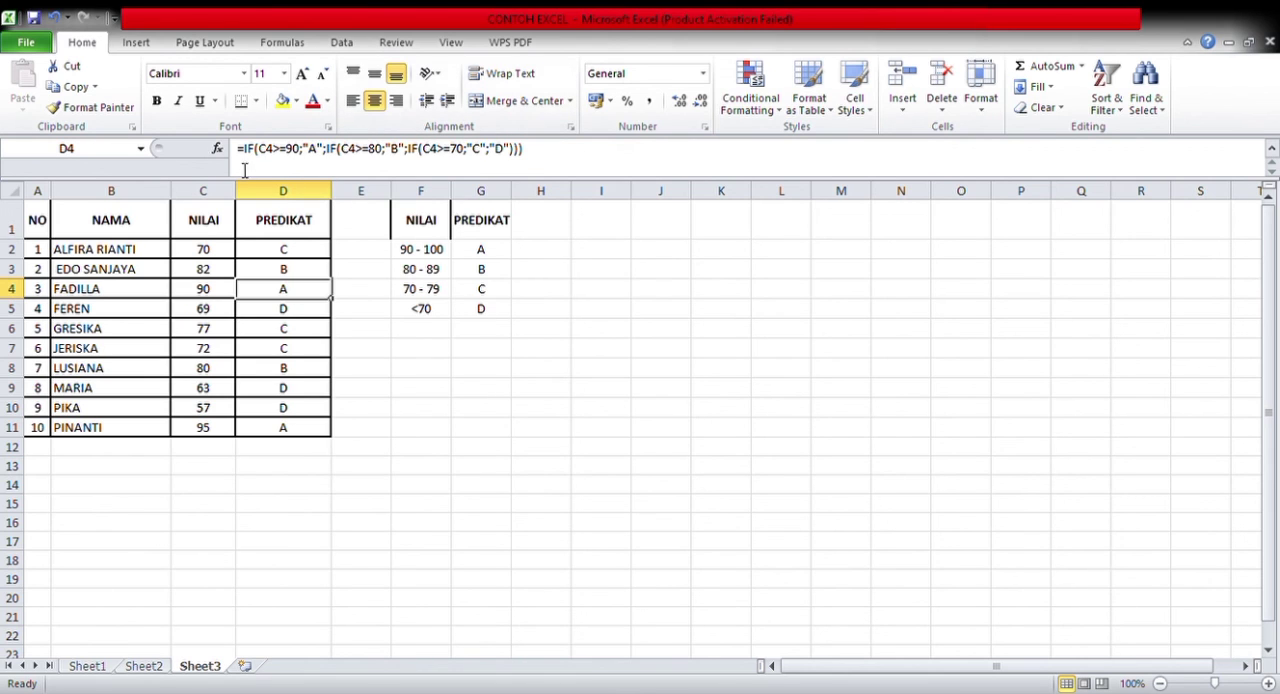
Review the "B", "C" and "D" results and the third IF function in the D2 grade formula
{"action": "left_click", "coordinate": [282, 252]}
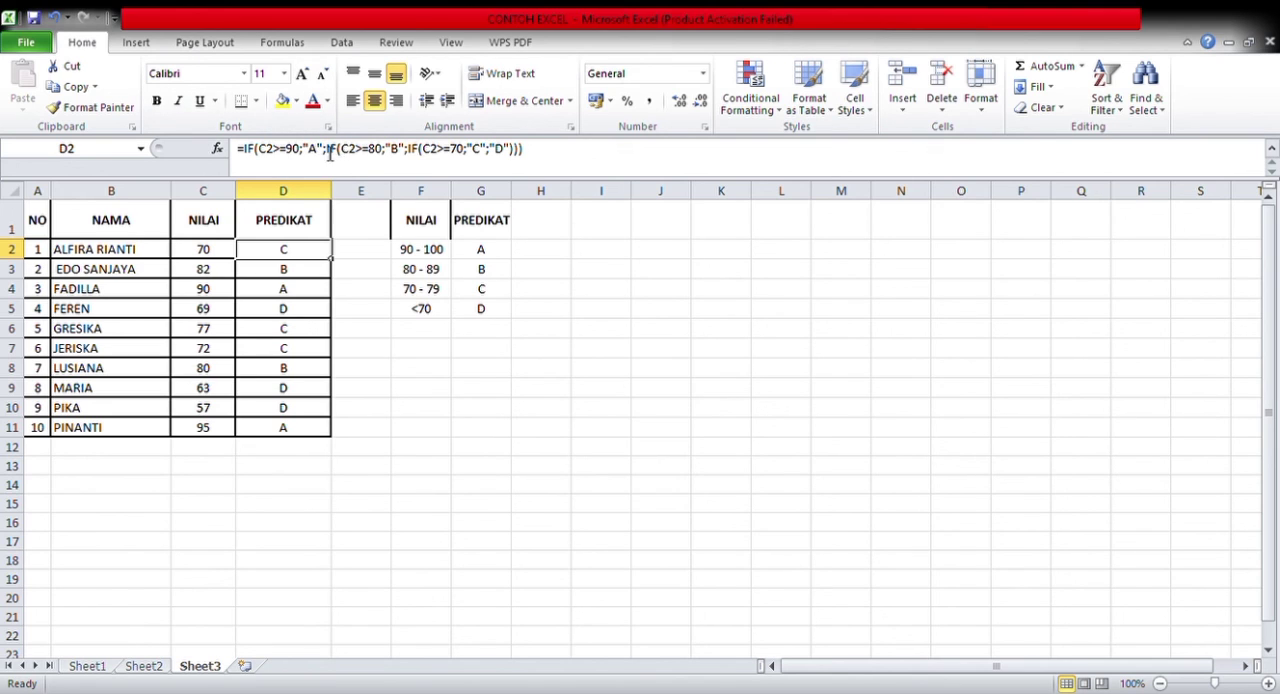
{"action": "double_click", "coordinate": [396, 148]}
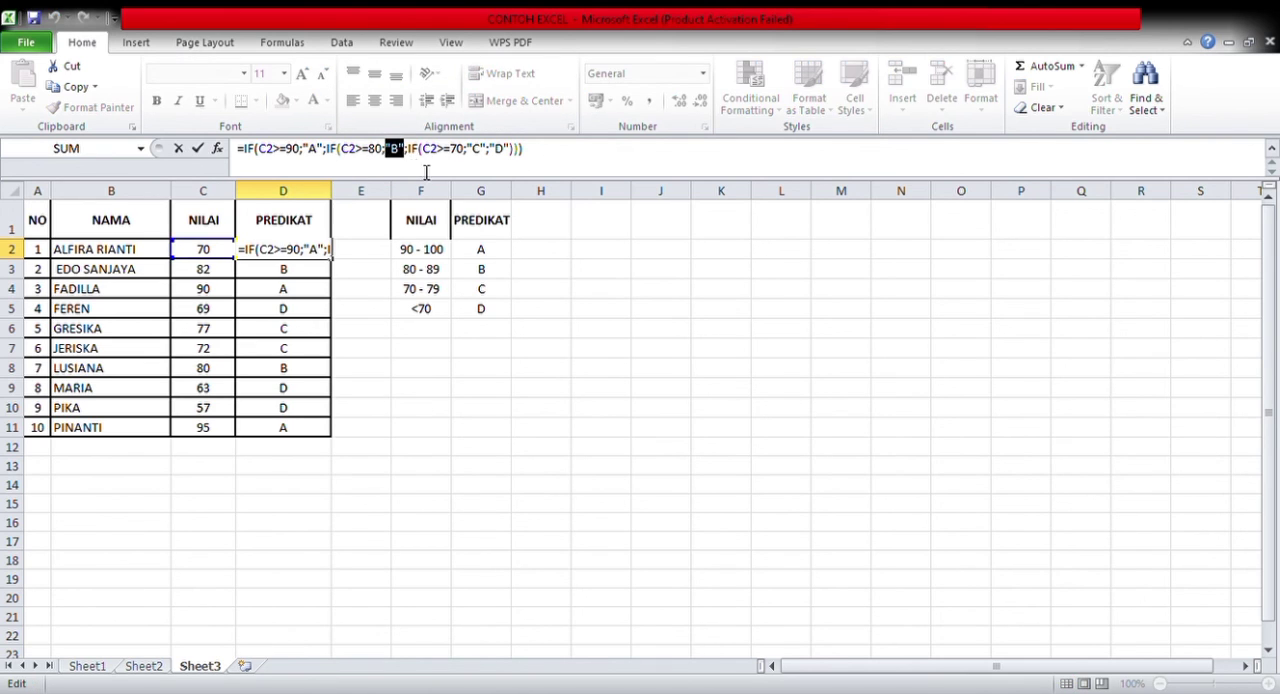
{"action": "left_click_drag", "start_coordinate": [408, 160], "coordinate": [421, 160]}
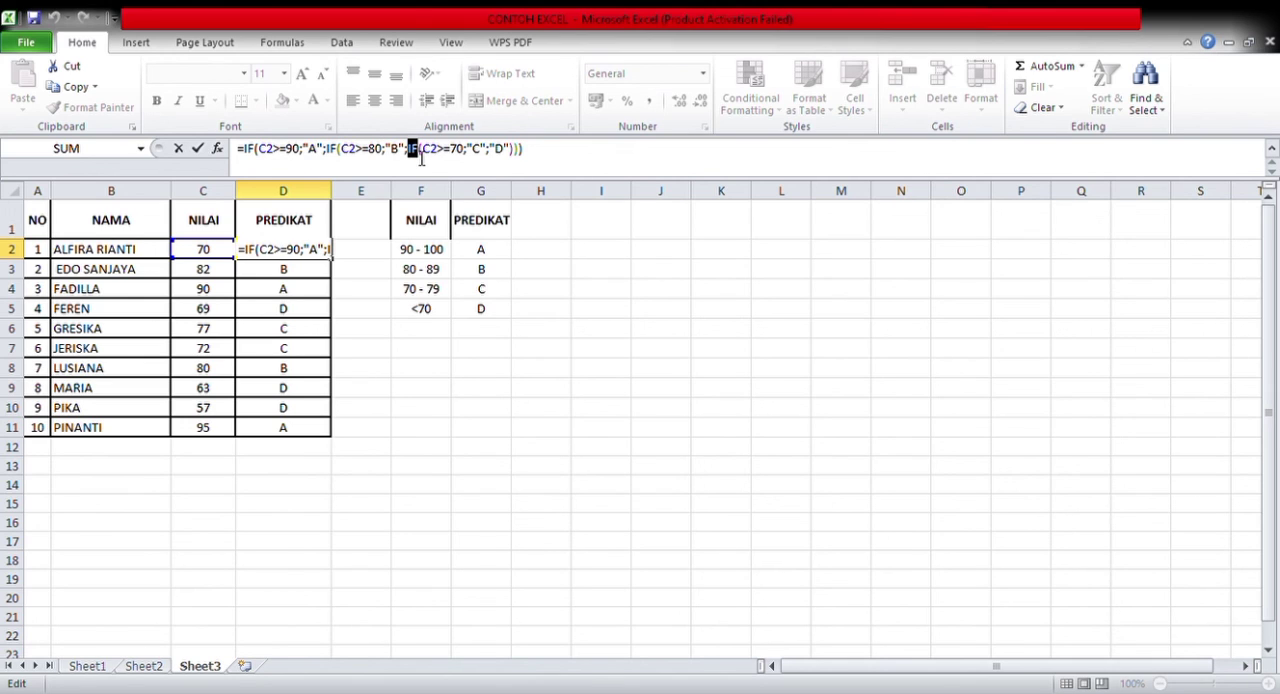
{"action": "double_click", "coordinate": [464, 158]}
{"action": "double_click", "coordinate": [484, 155]}
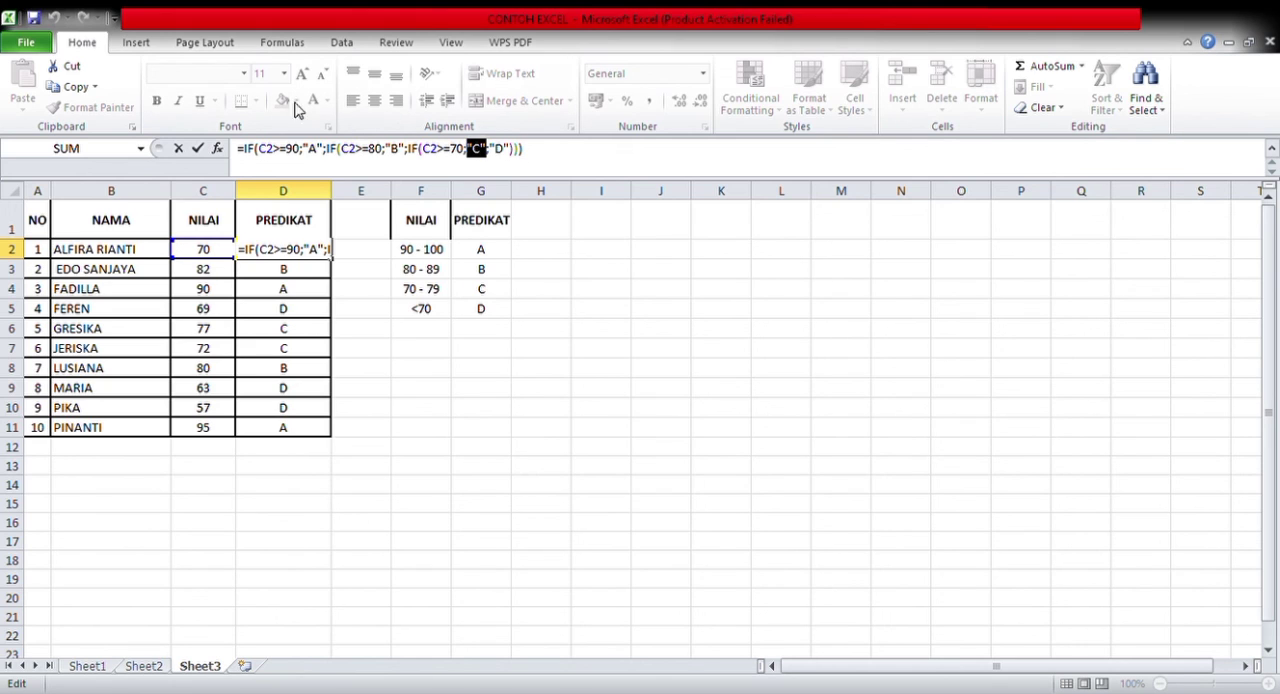
{"action": "left_click", "coordinate": [508, 156]}
{"action": "double_click", "coordinate": [508, 156]}
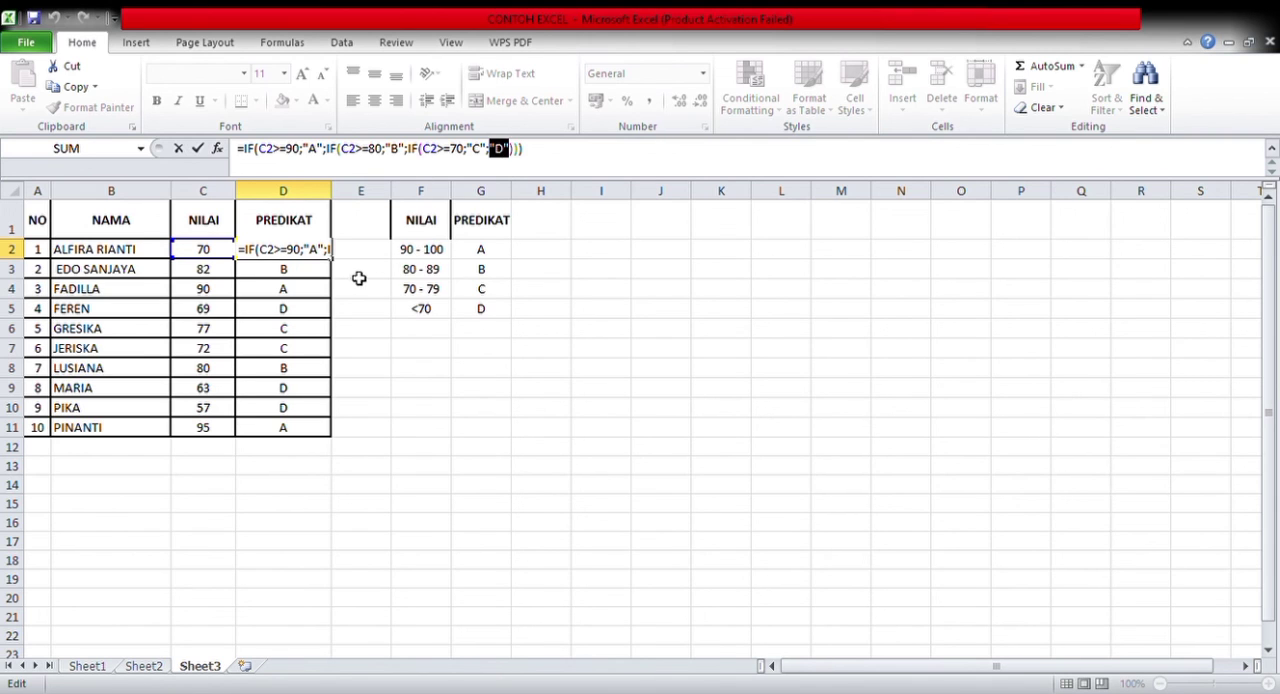
Replace the final "D" result in the D2 formula with a reference to cell E2 and enter the formula
{"action": "left_click", "coordinate": [314, 288]}
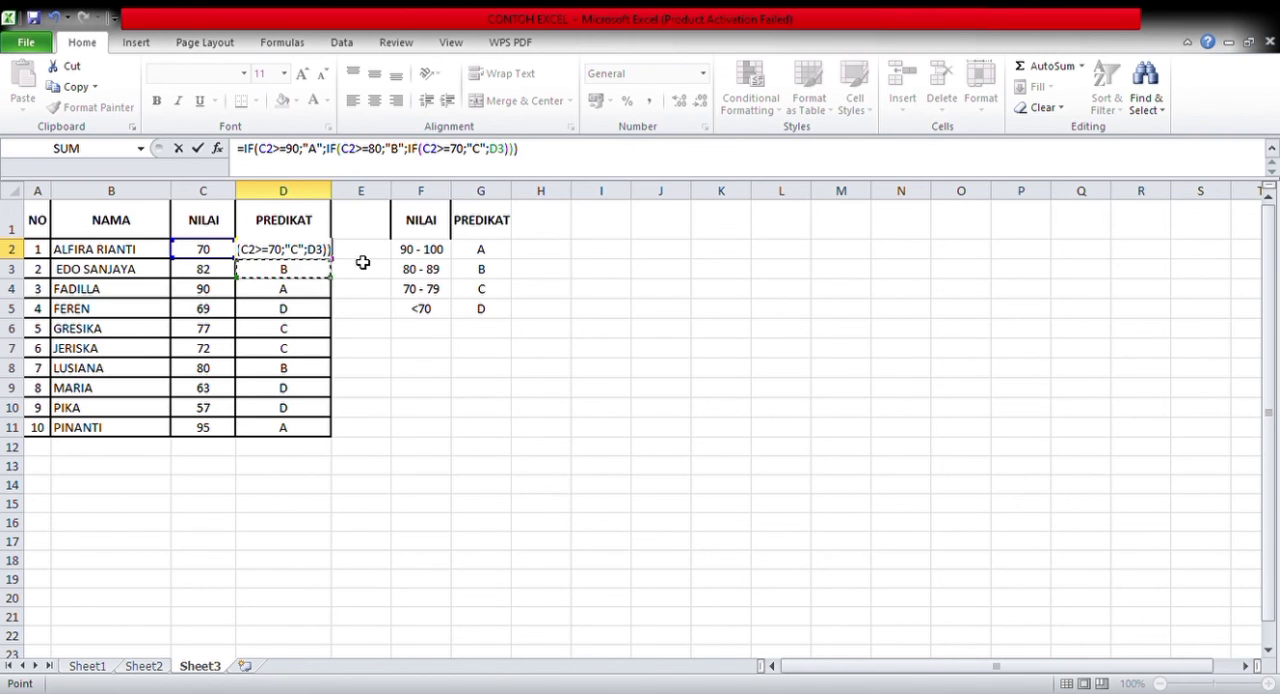
{"action": "left_click", "coordinate": [357, 256]}
{"action": "left_click", "coordinate": [552, 158]}
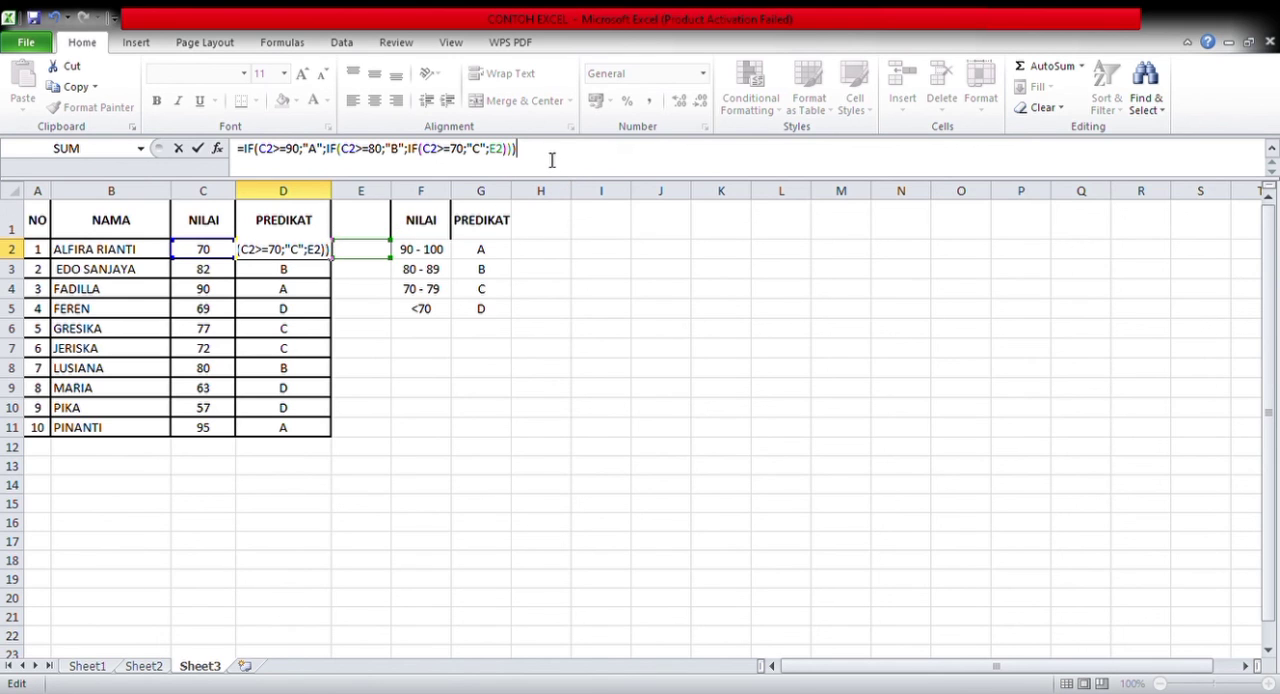
{"action": "key", "text": "Return"}
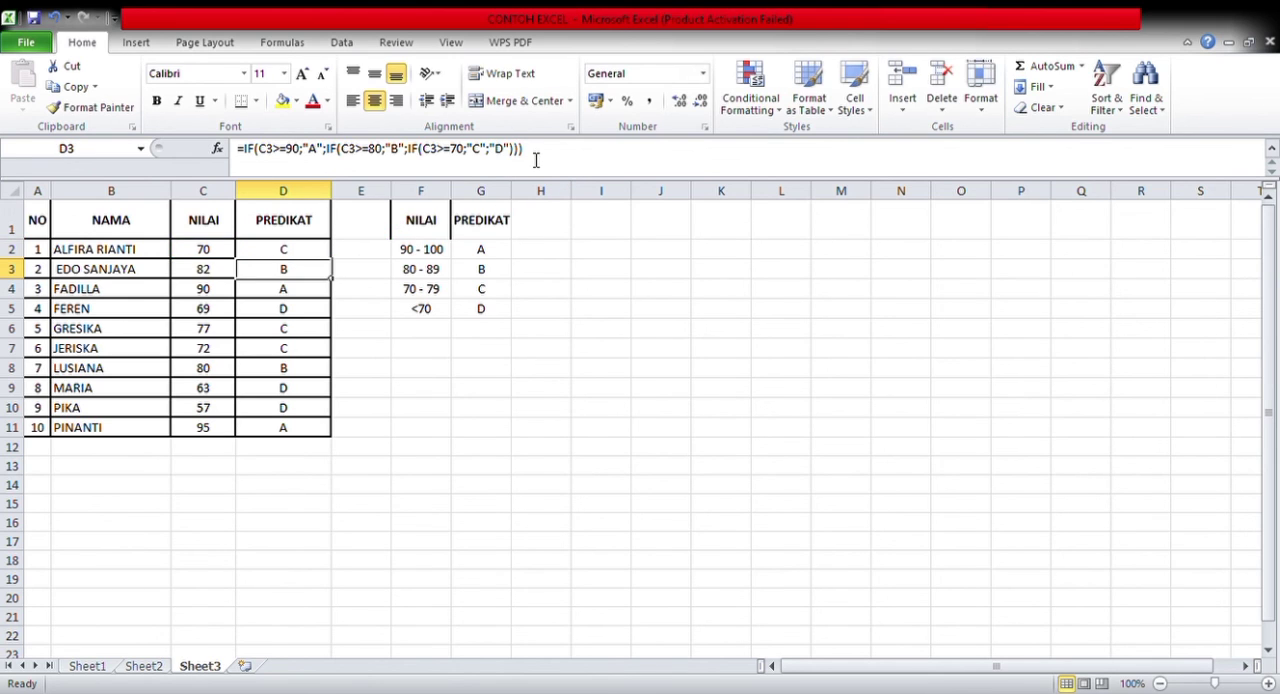